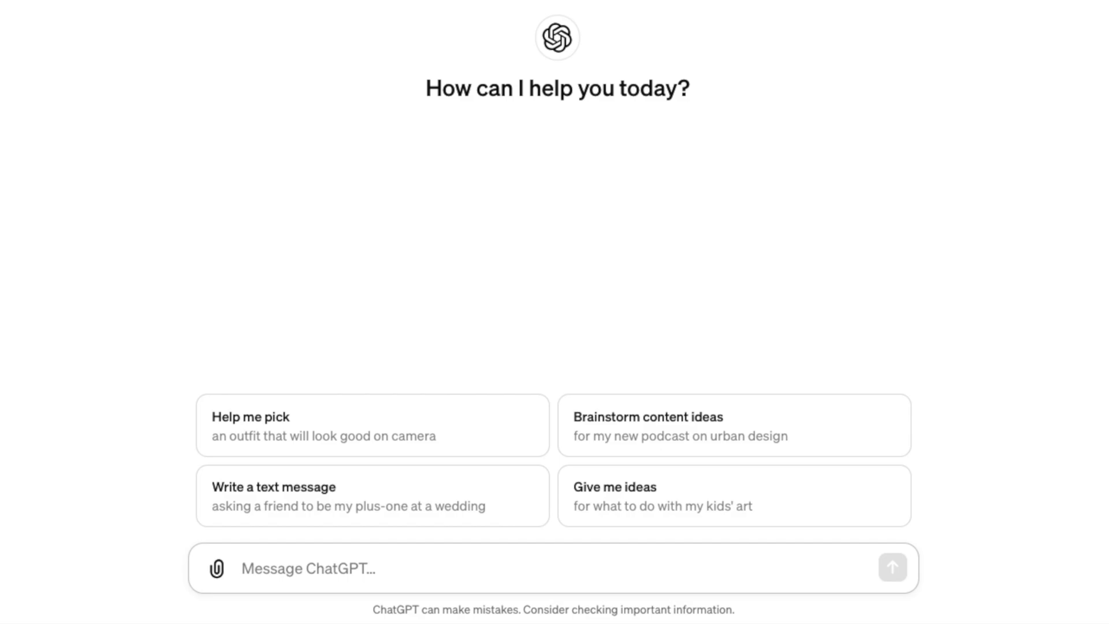
# Send ChatGPT a prompt for four different-breed Pixar-style puppies on a sofa, paws over the top
pyautogui.write('Crea')
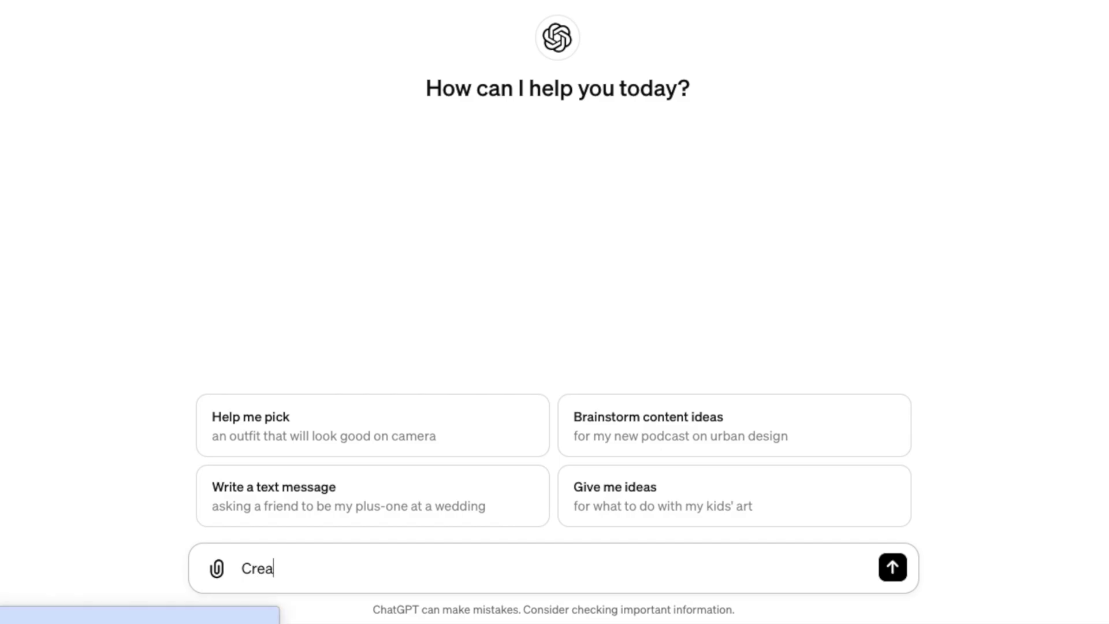
pyautogui.write('te an image of 4 differ')
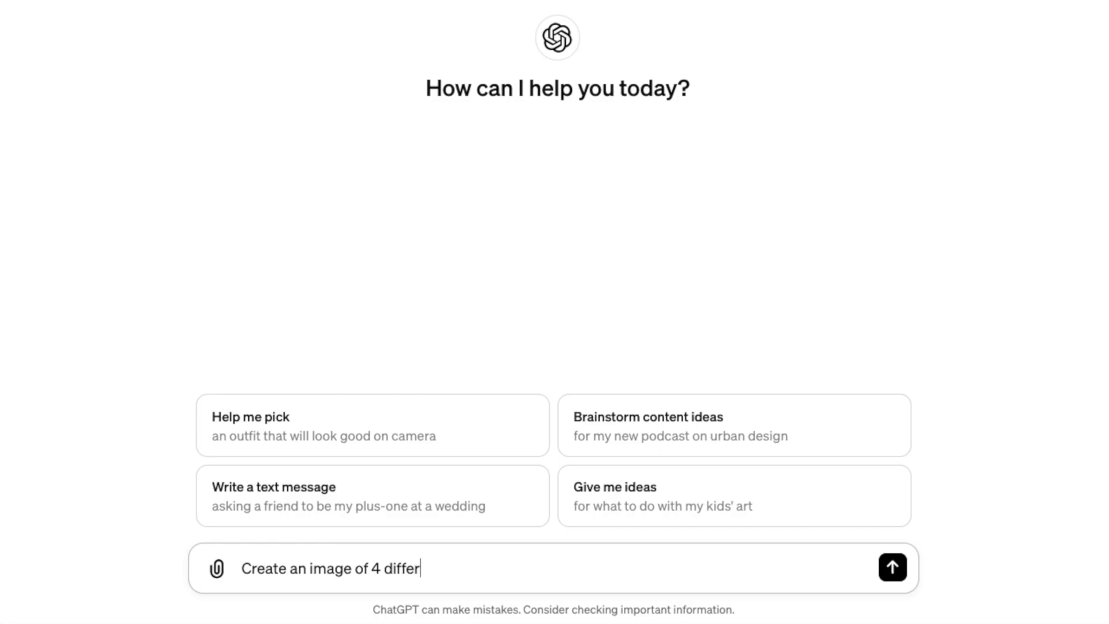
pyautogui.write('ent breeed pu')
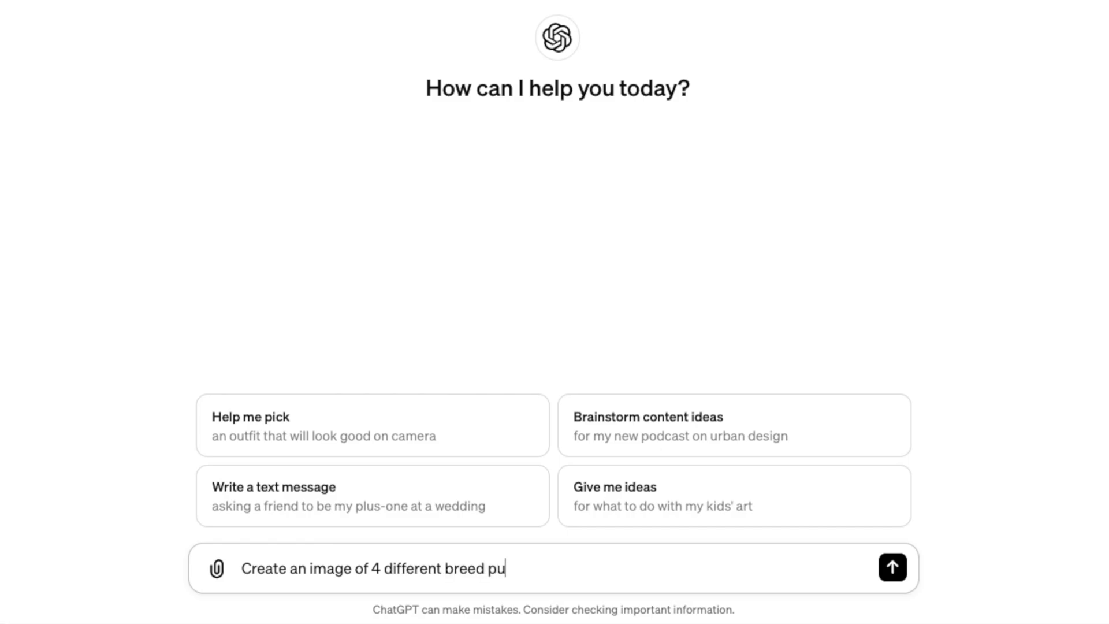
pyautogui.write('ppies in pixar')
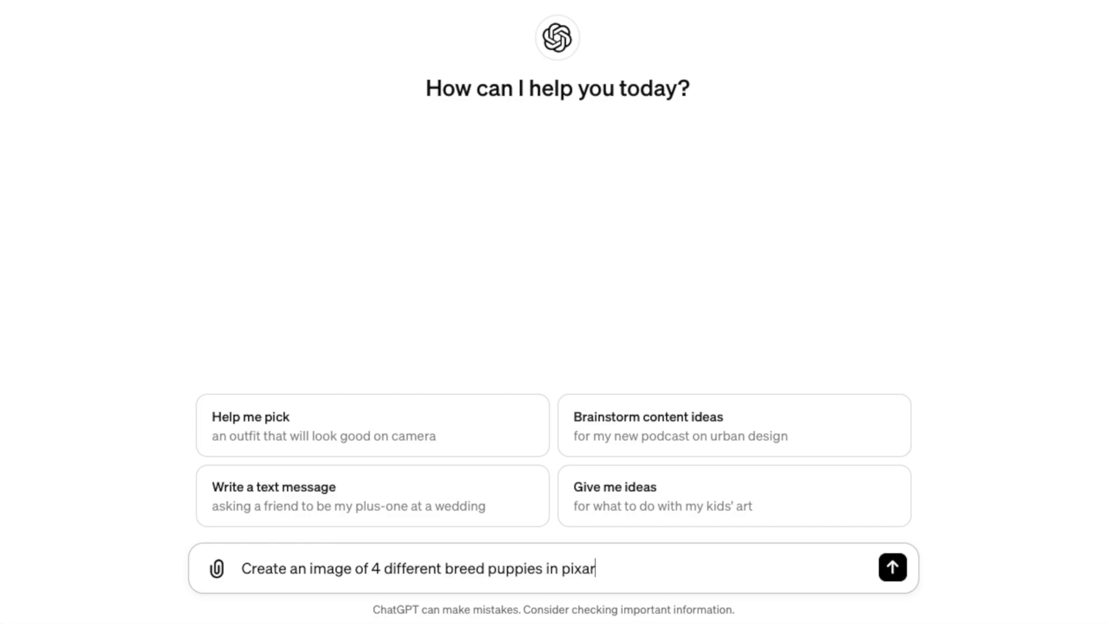
pyautogui.write(' style. The puppies shou')
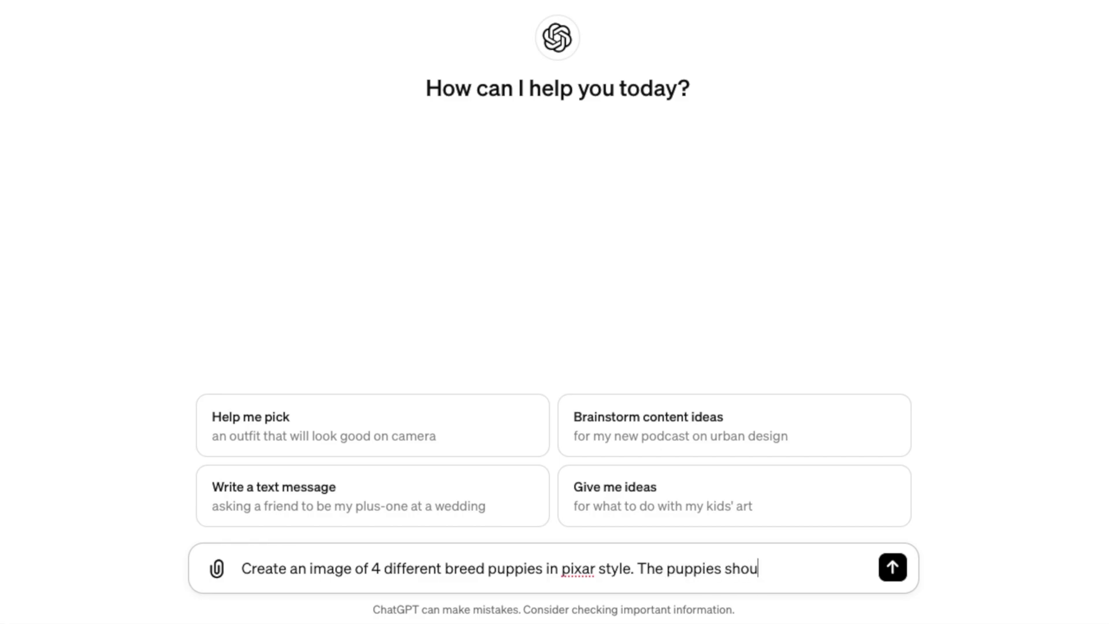
pyautogui.write('ld be on a so')
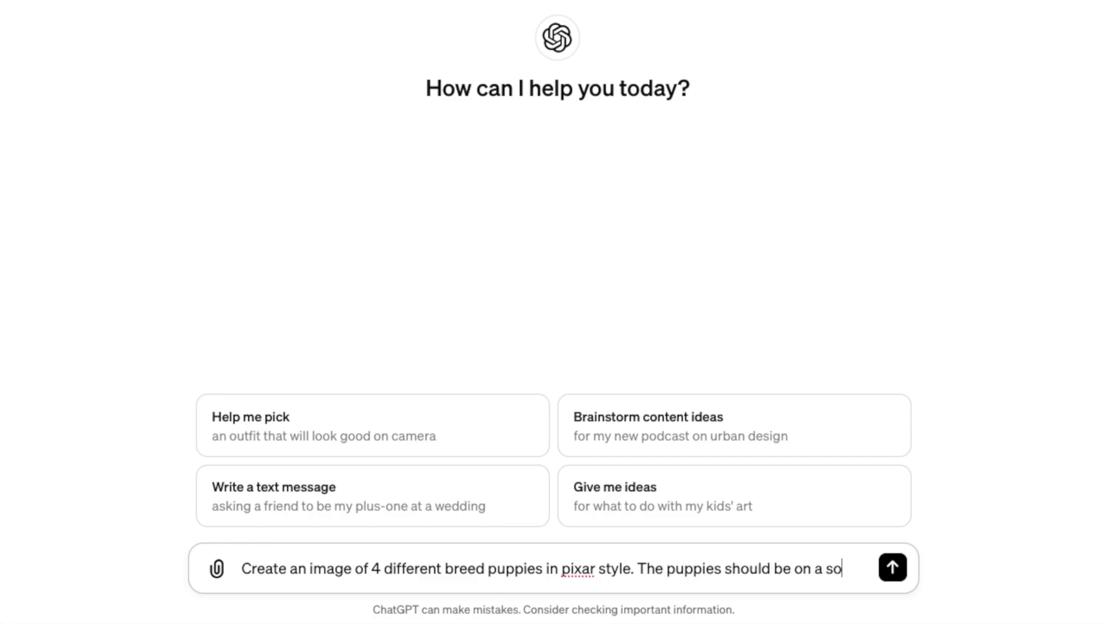
pyautogui.write('fa, with te')
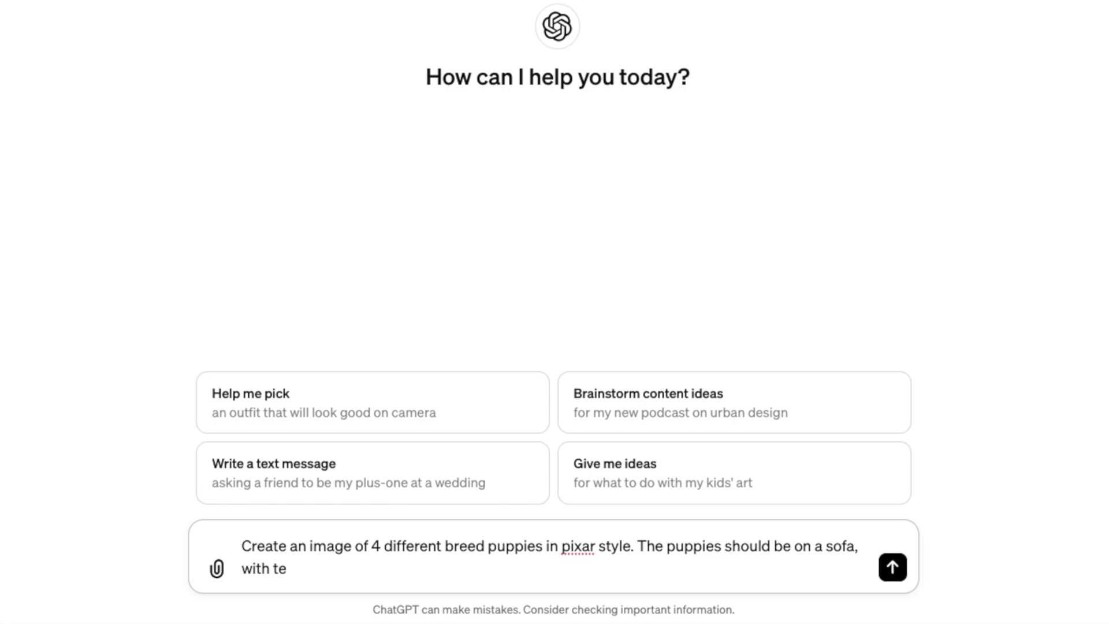
pyautogui.write('hiir front paws hang')
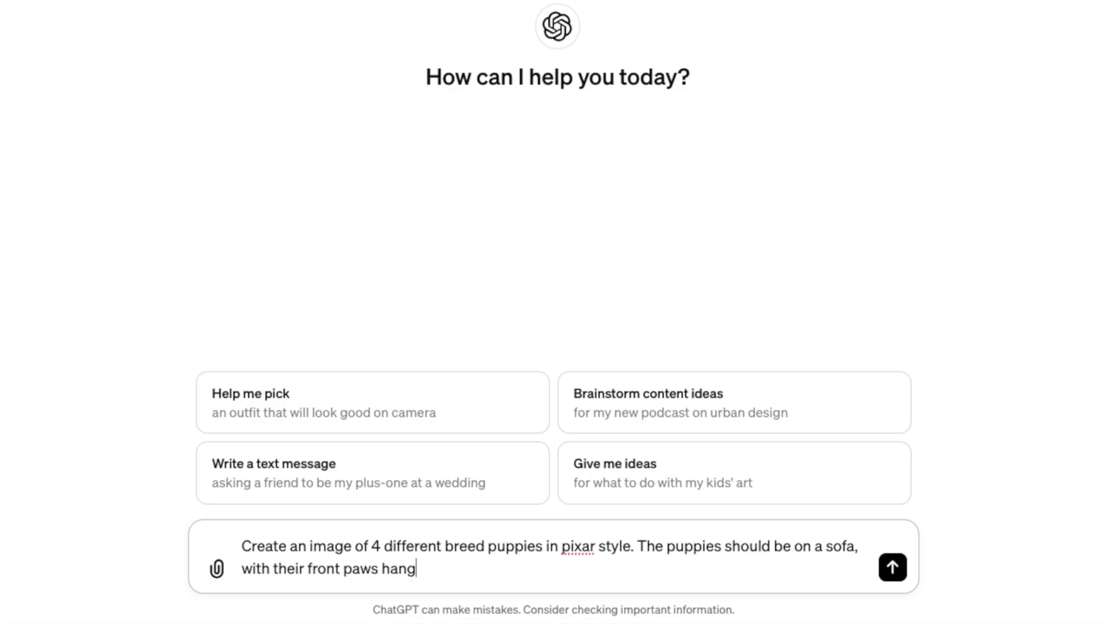
pyautogui.write('ing over the top of t')
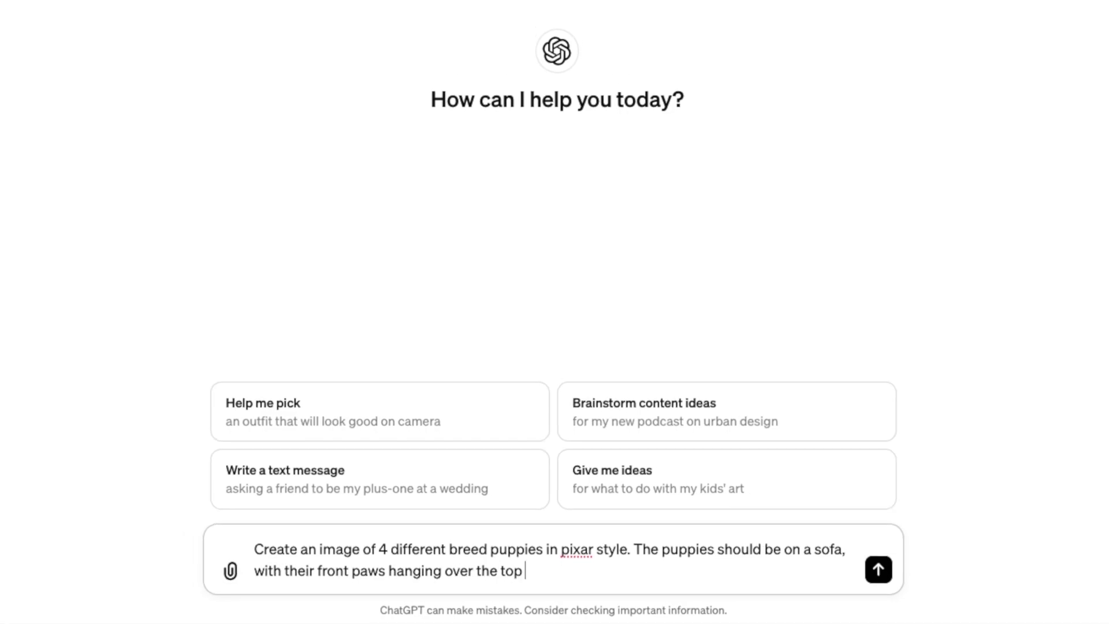
pyautogui.write('he sofa.')
pyautogui.press('Return')
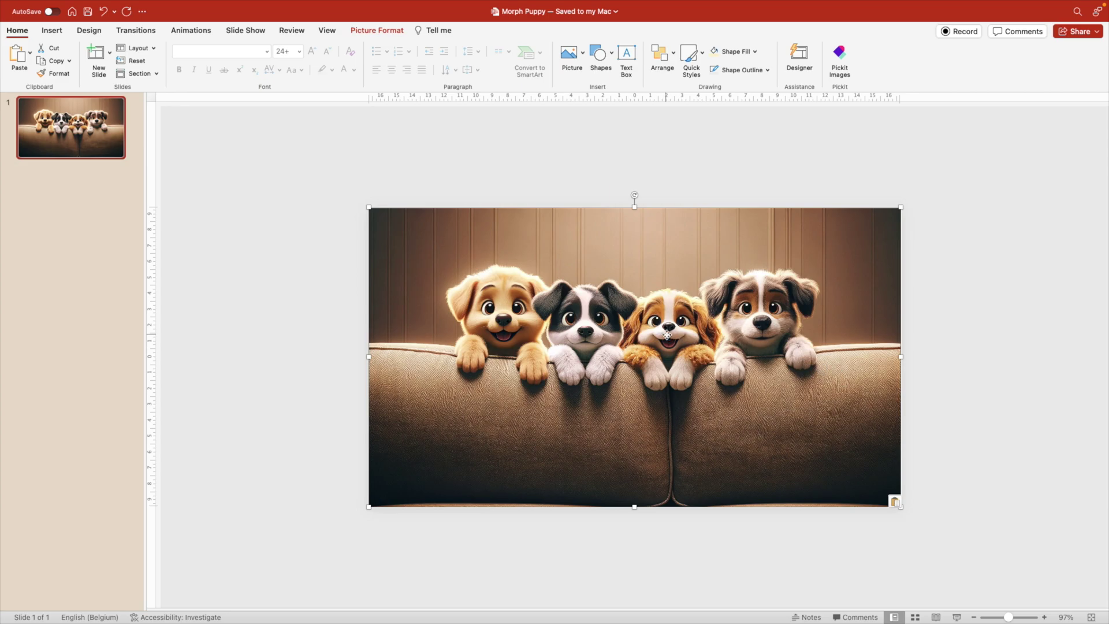
# Copy and paste the puppy picture, moving the duplicate below the original
pyautogui.rightClick(668, 335)
pyautogui.click(693, 300)
pyautogui.rightClick(586, 307)
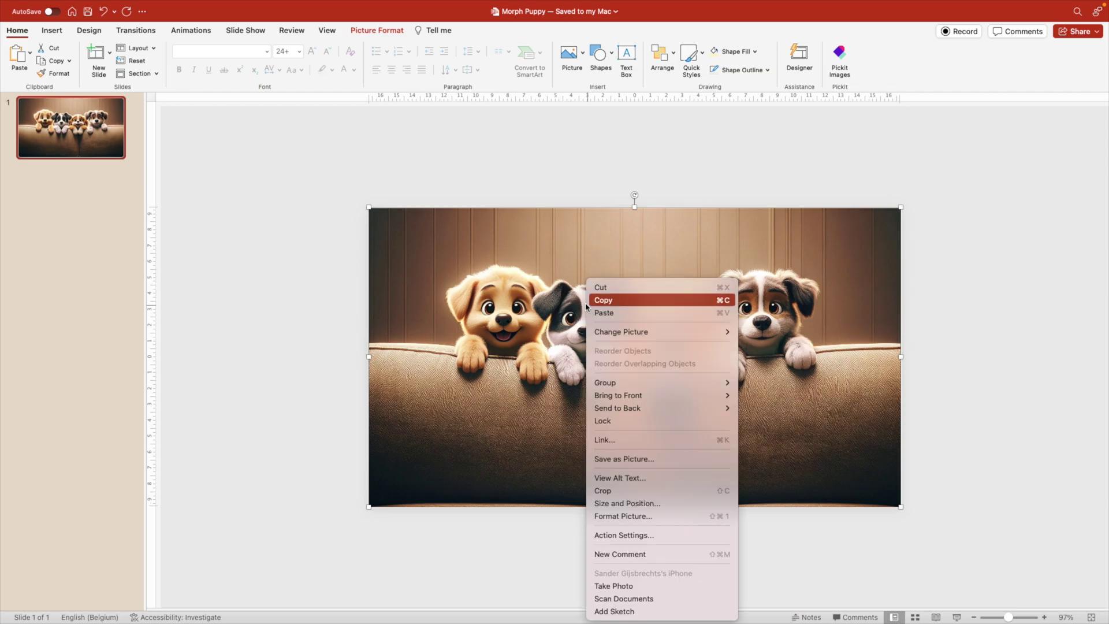
pyautogui.click(719, 313)
pyautogui.moveTo(721, 276); pyautogui.dragTo(721, 473)
# Set the top picture's saturation to 0% and stack the colour copy exactly over it
pyautogui.click(645, 330)
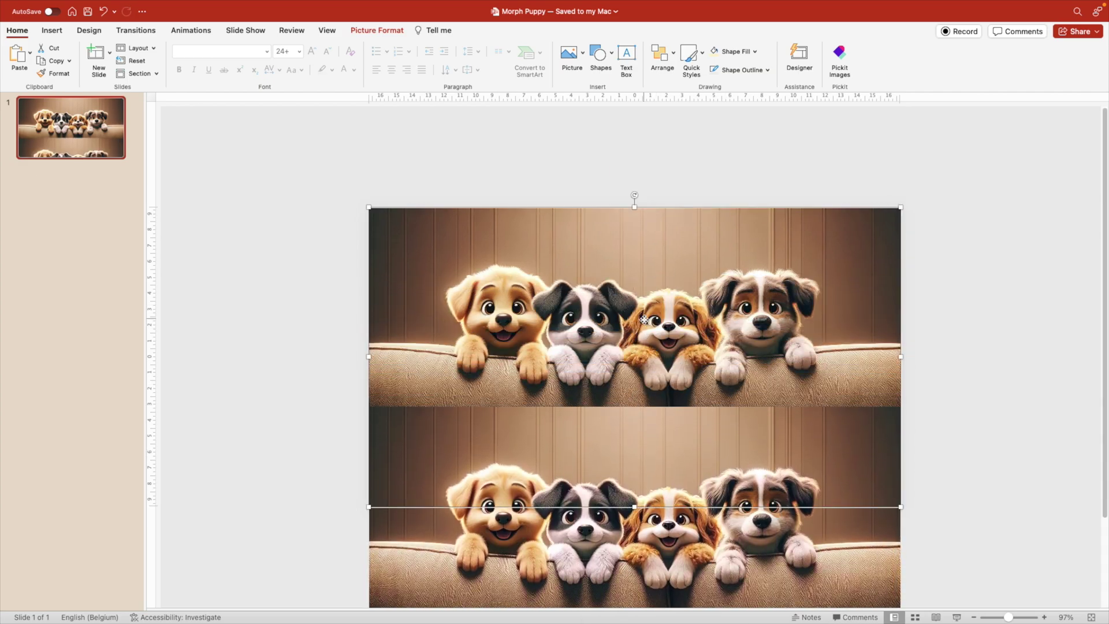
pyautogui.rightClick(646, 321)
pyautogui.click(704, 516)
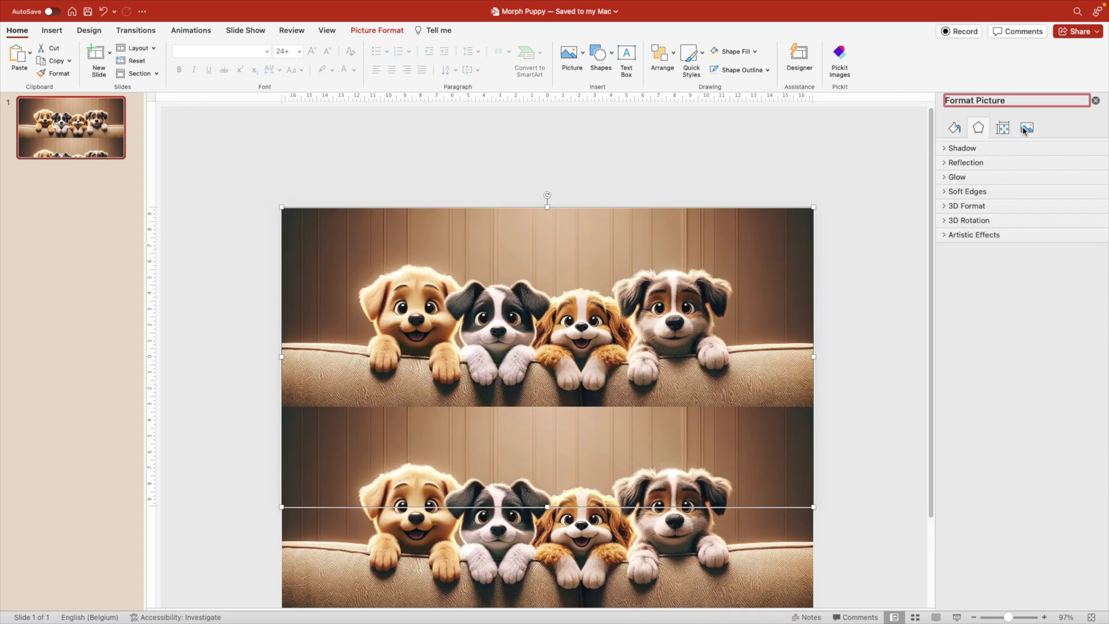
pyautogui.click(1025, 129)
pyautogui.click(949, 164)
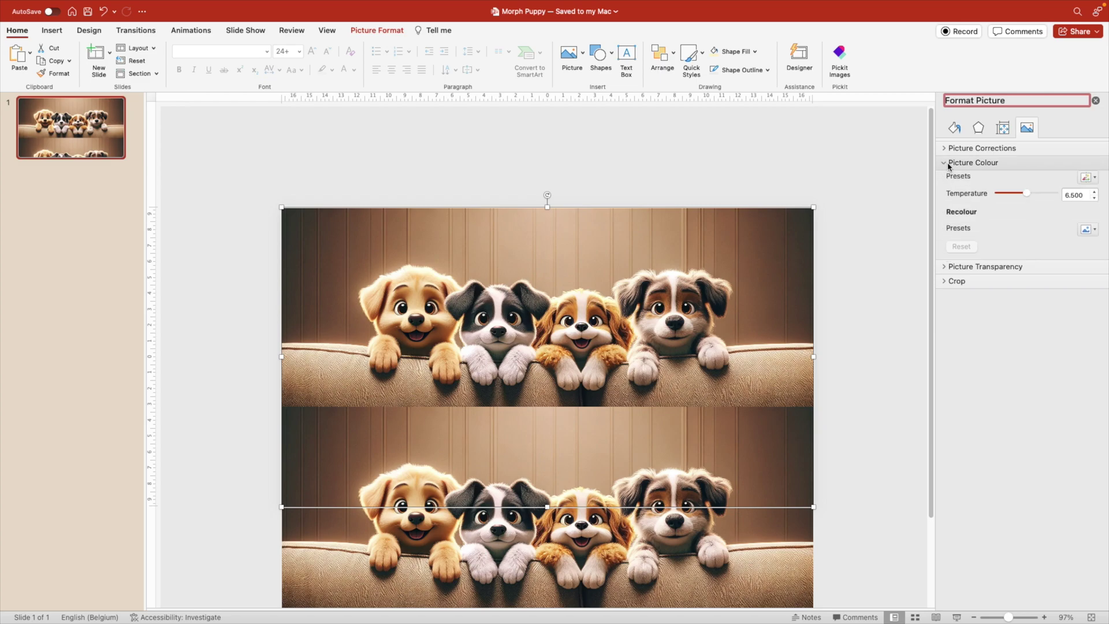
pyautogui.click(1086, 200)
pyautogui.press('Escape')
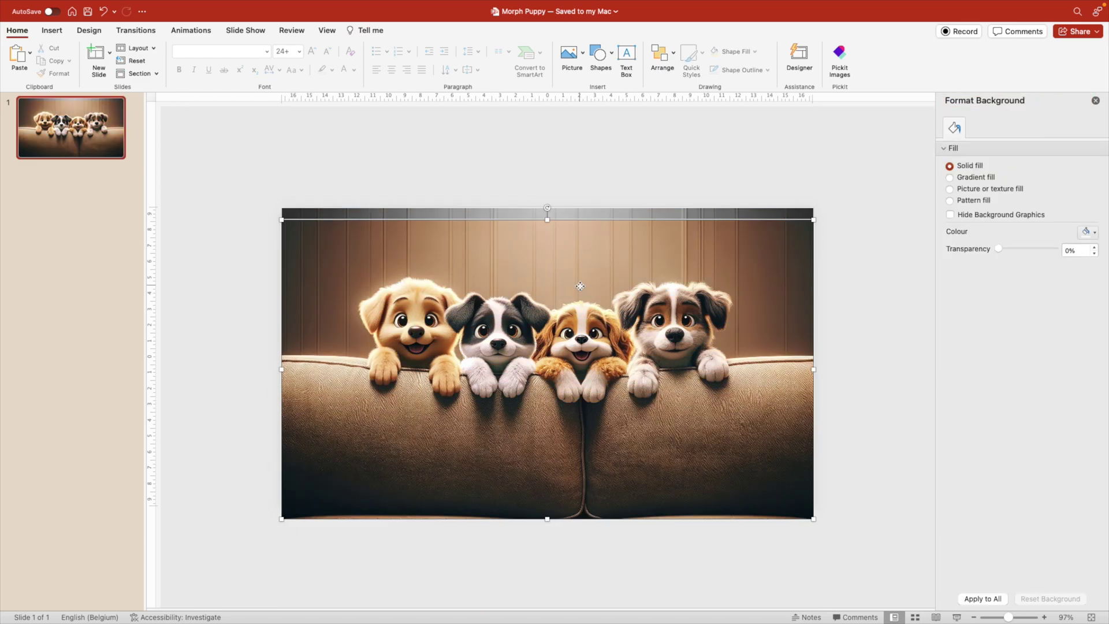
pyautogui.moveTo(583, 255); pyautogui.dragTo(579, 273)
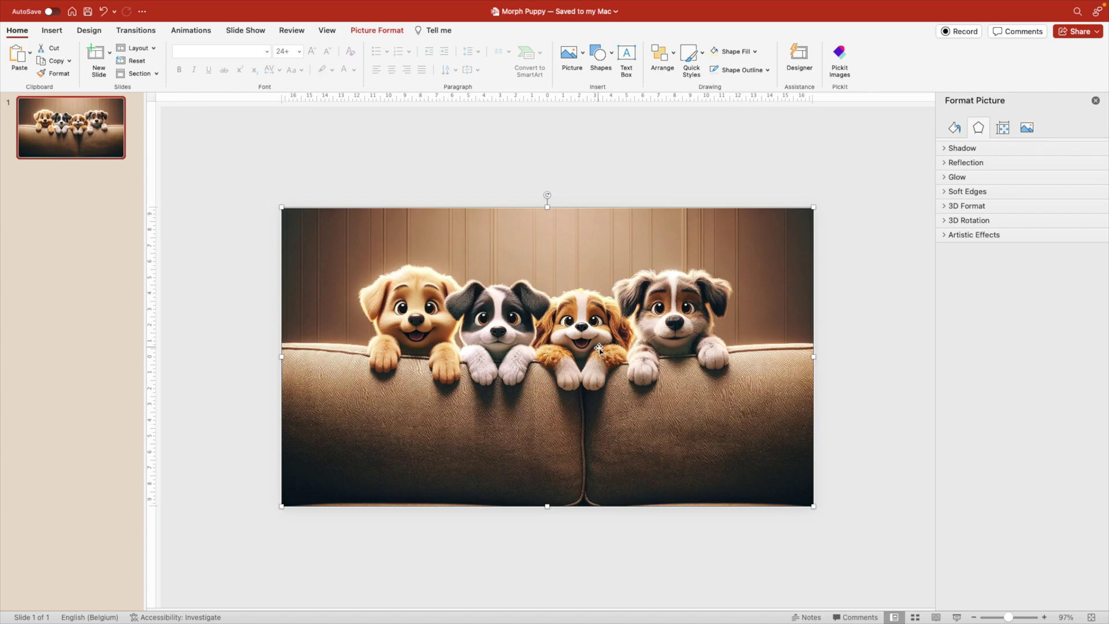
# Crop the colour puppy picture to an Oval shape
pyautogui.click(370, 32)
pyautogui.click(865, 53)
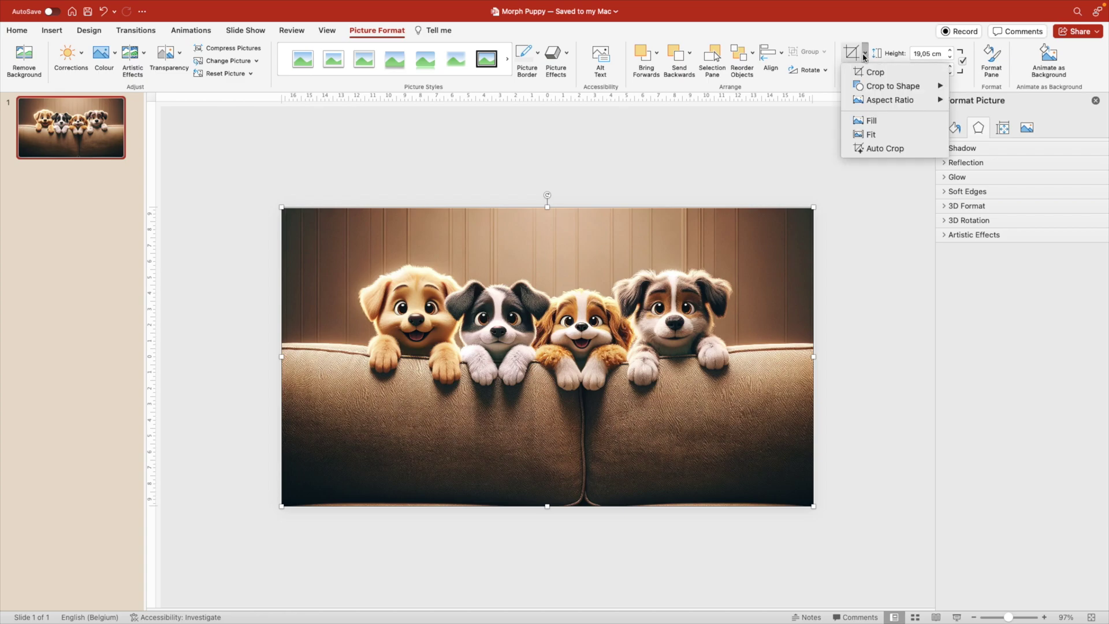
pyautogui.moveTo(884, 92)
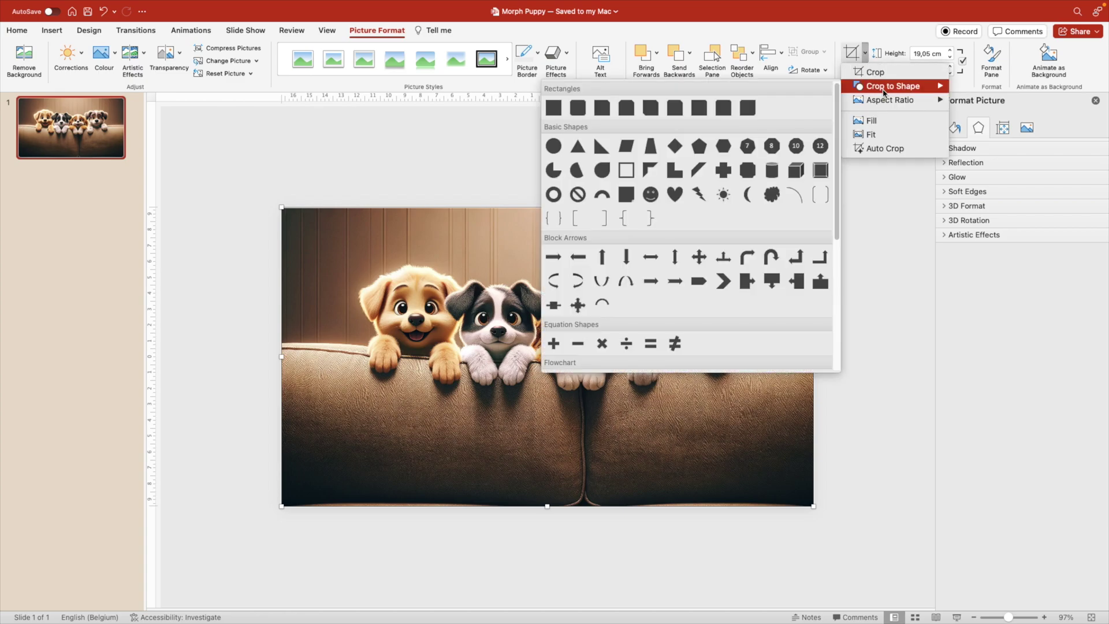
pyautogui.click(553, 147)
# Enlarge the oval crop outward to about 28,94 × 51,54 cm
pyautogui.rightClick(622, 252)
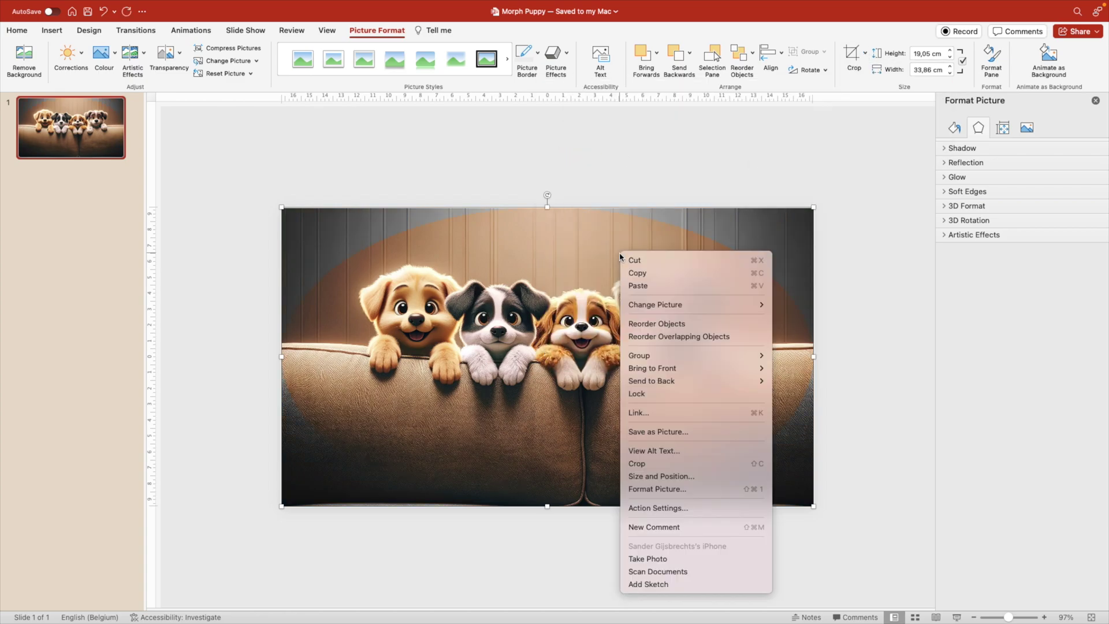
pyautogui.click(662, 469)
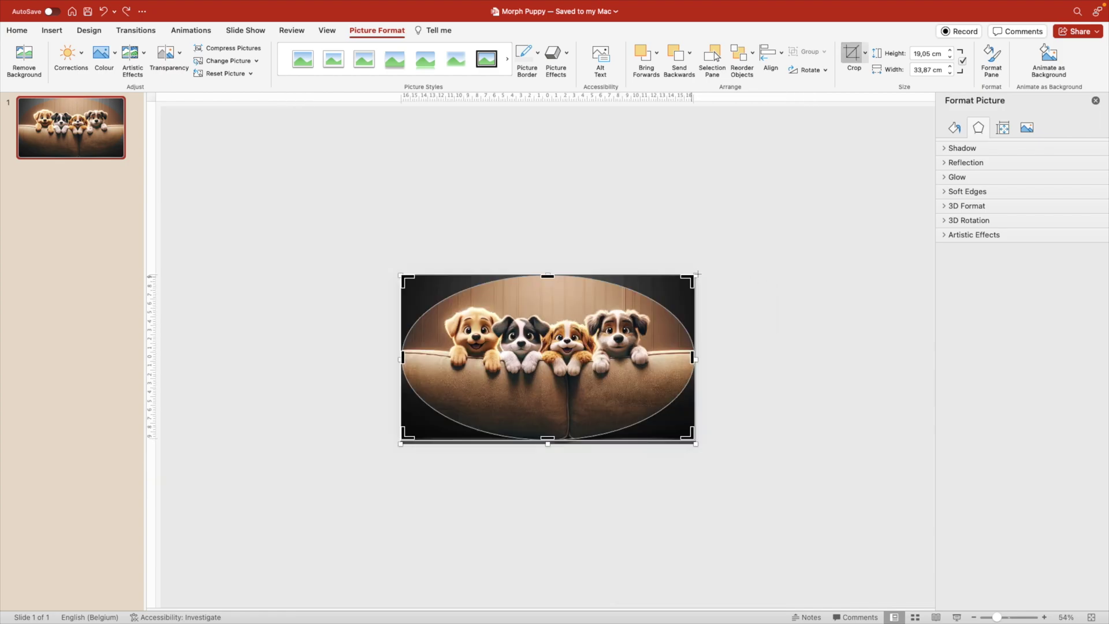
pyautogui.moveTo(698, 274); pyautogui.dragTo(752, 241)
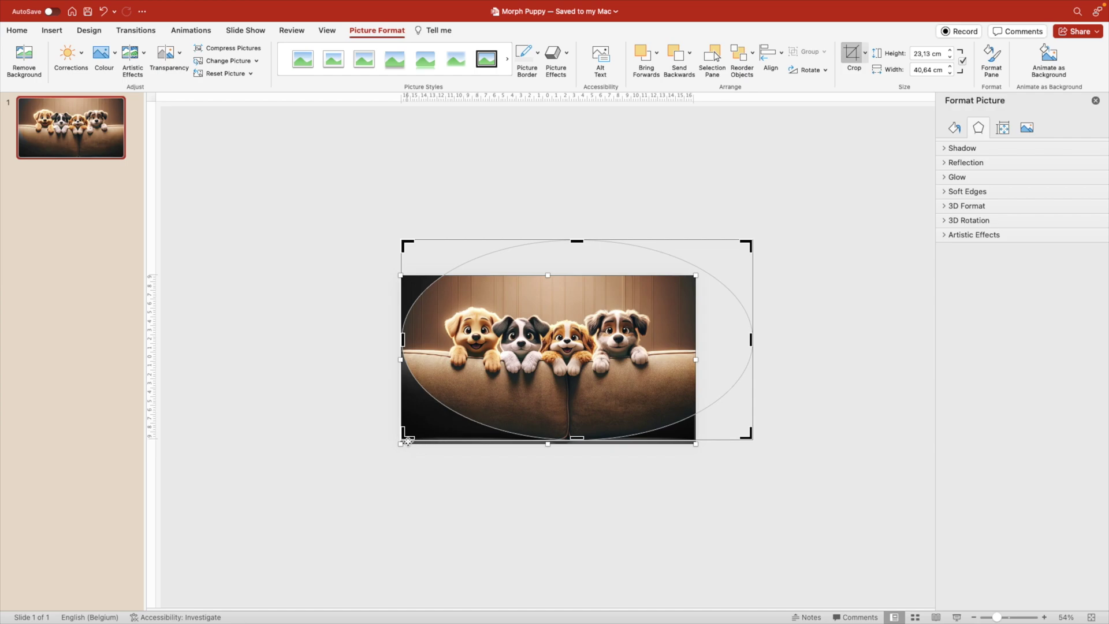
pyautogui.moveTo(407, 441); pyautogui.dragTo(317, 479)
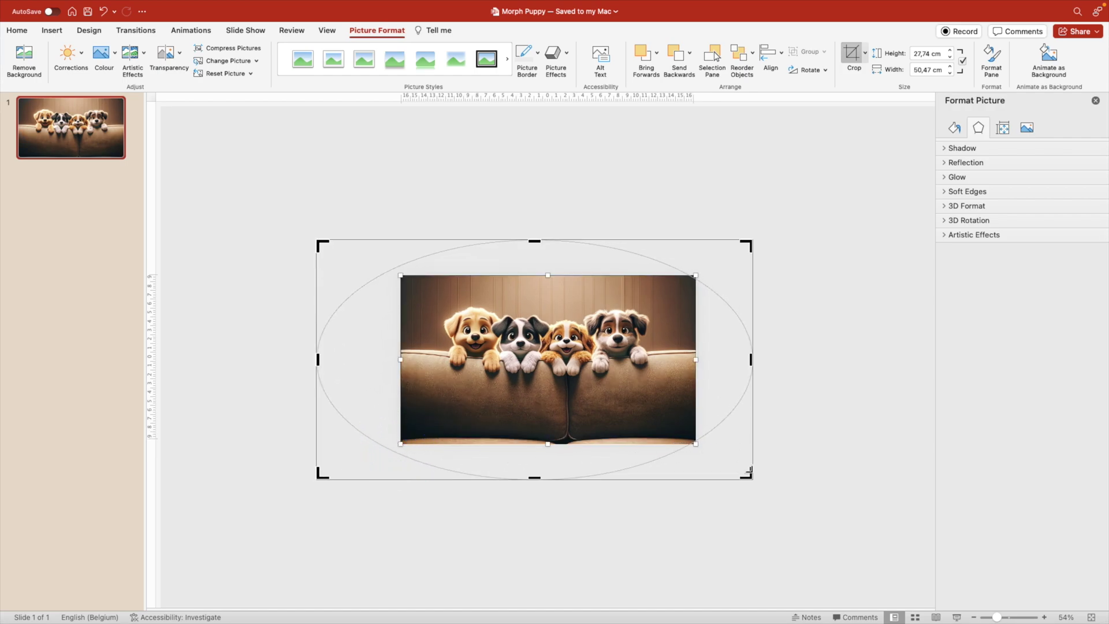
pyautogui.moveTo(696, 451); pyautogui.dragTo(685, 463)
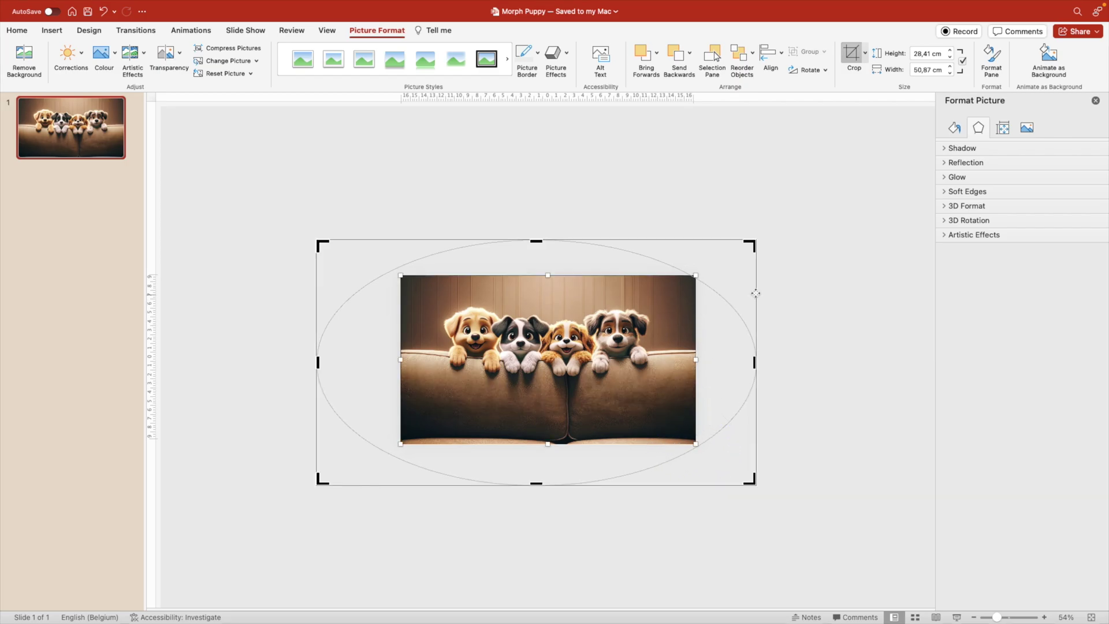
pyautogui.moveTo(754, 247); pyautogui.dragTo(759, 236)
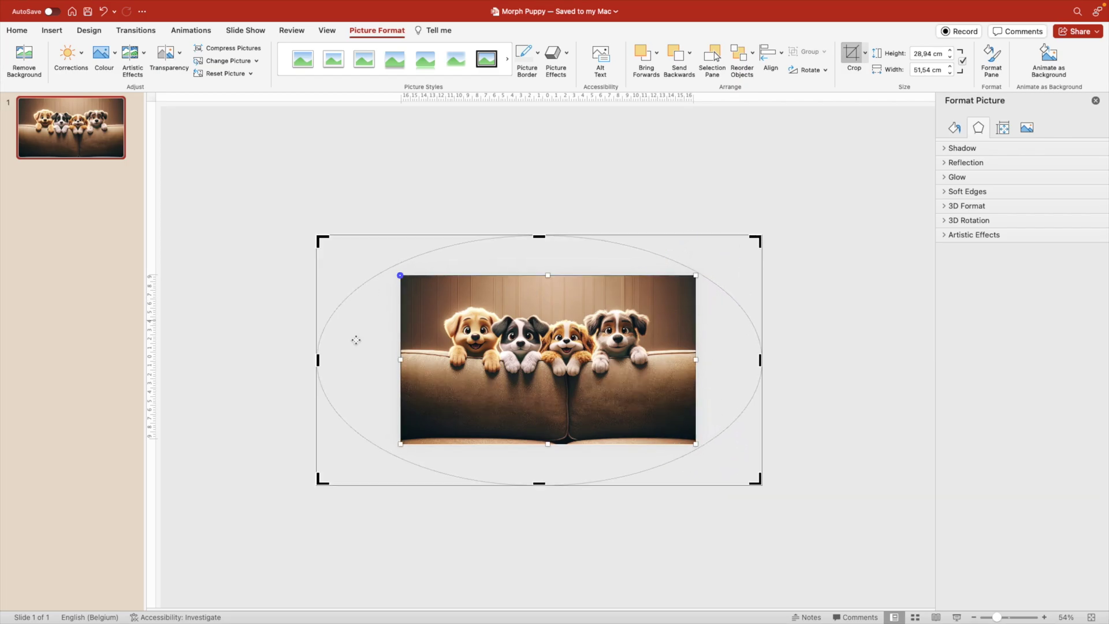
# Finish the oval crop and duplicate slide 1 as slide 2
pyautogui.click(778, 443)
pyautogui.click(82, 141)
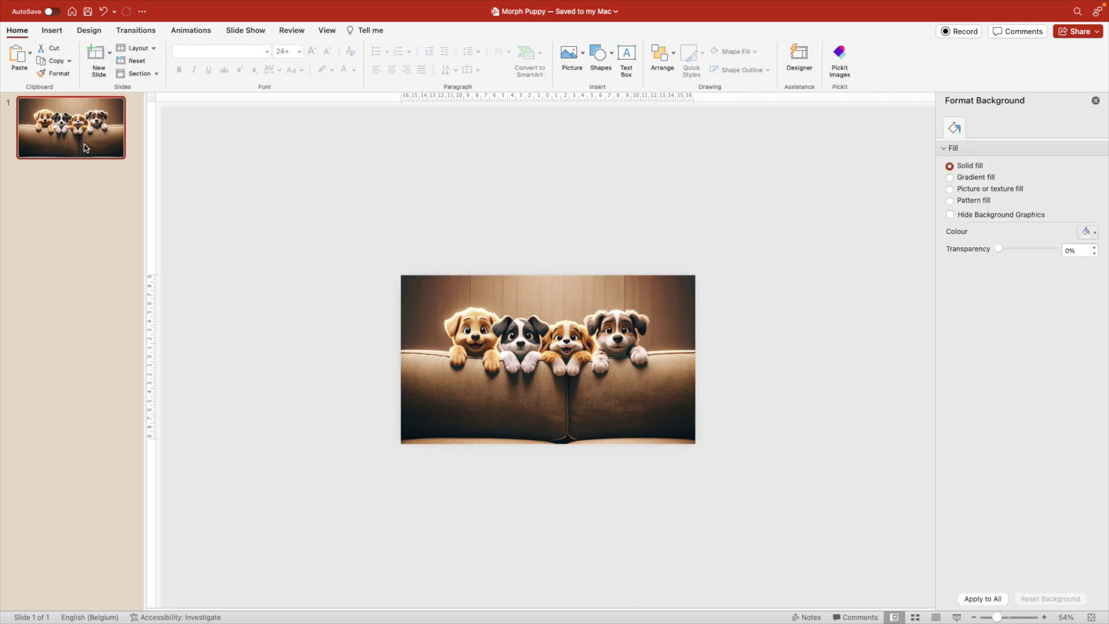
pyautogui.rightClick(83, 142)
pyautogui.click(126, 221)
# On slide 2, crop the colour picture to a small 1:1 circle over the first puppy
pyautogui.click(523, 322)
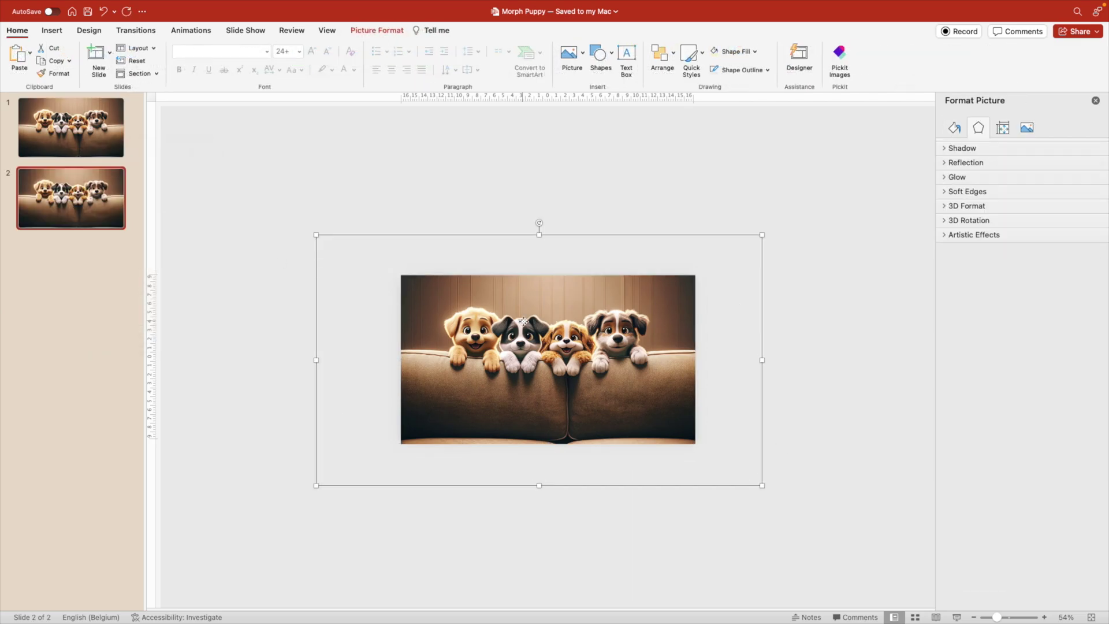
pyautogui.rightClick(523, 322)
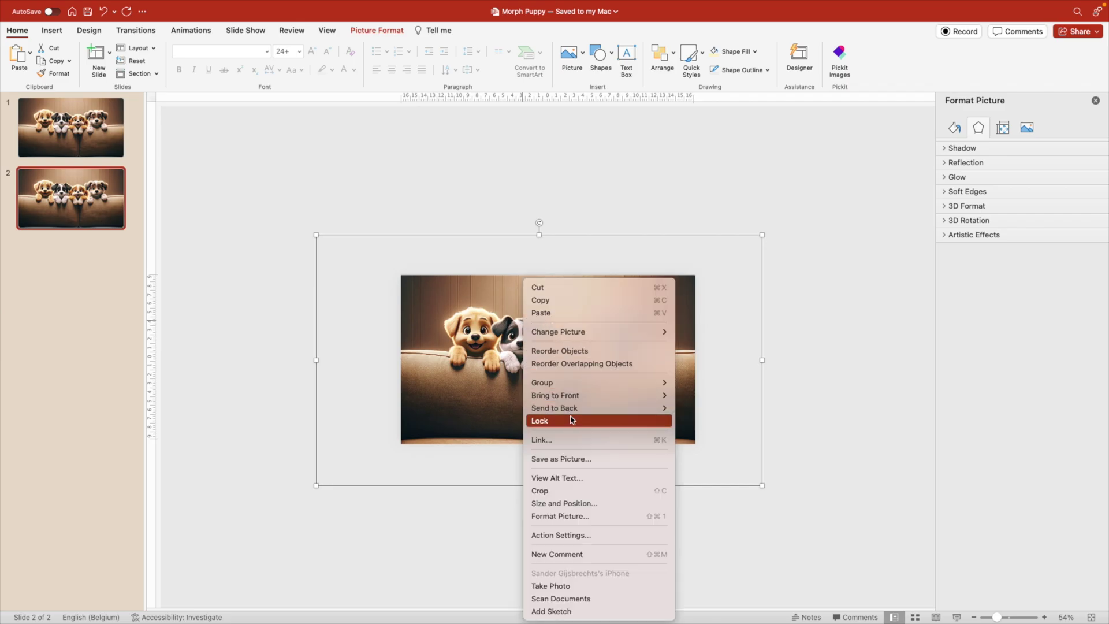
pyautogui.click(543, 490)
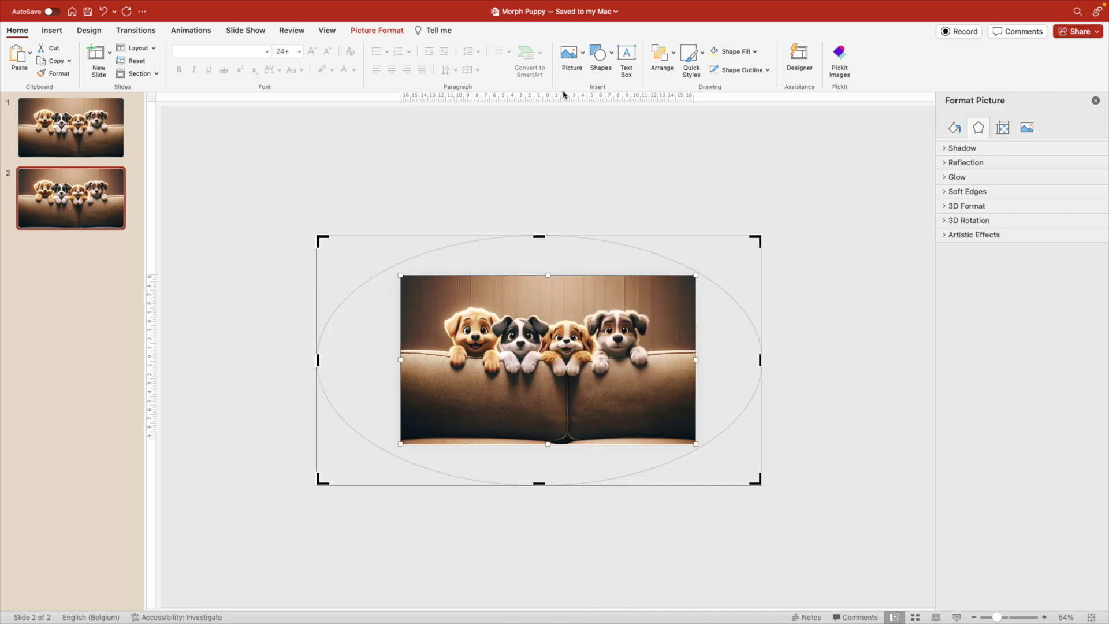
pyautogui.click(377, 30)
pyautogui.click(865, 54)
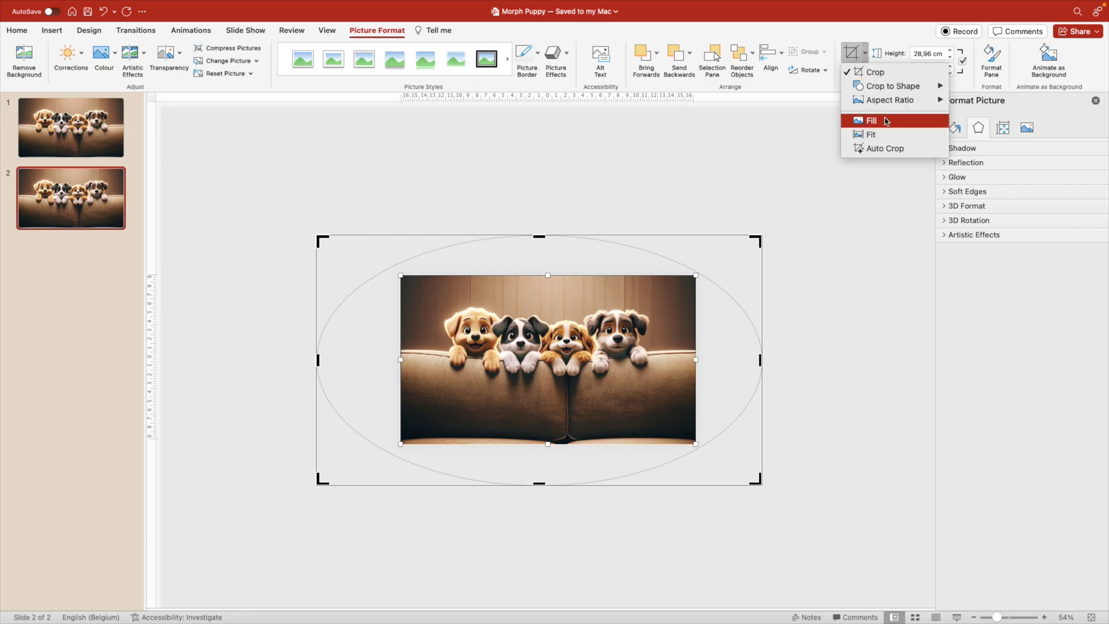
pyautogui.moveTo(898, 101)
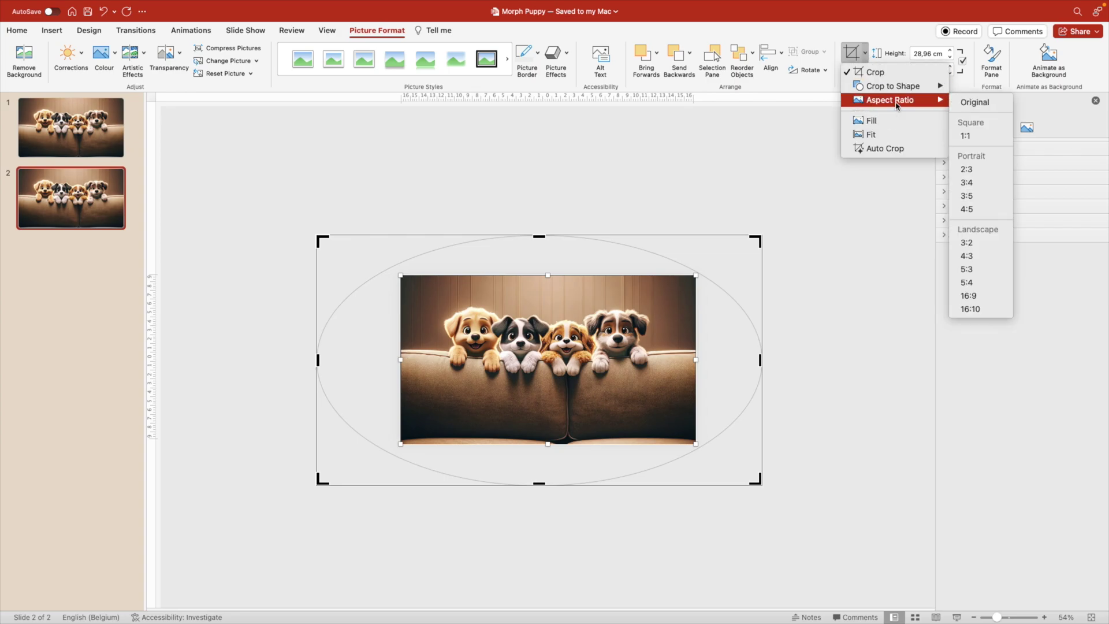
pyautogui.click(976, 136)
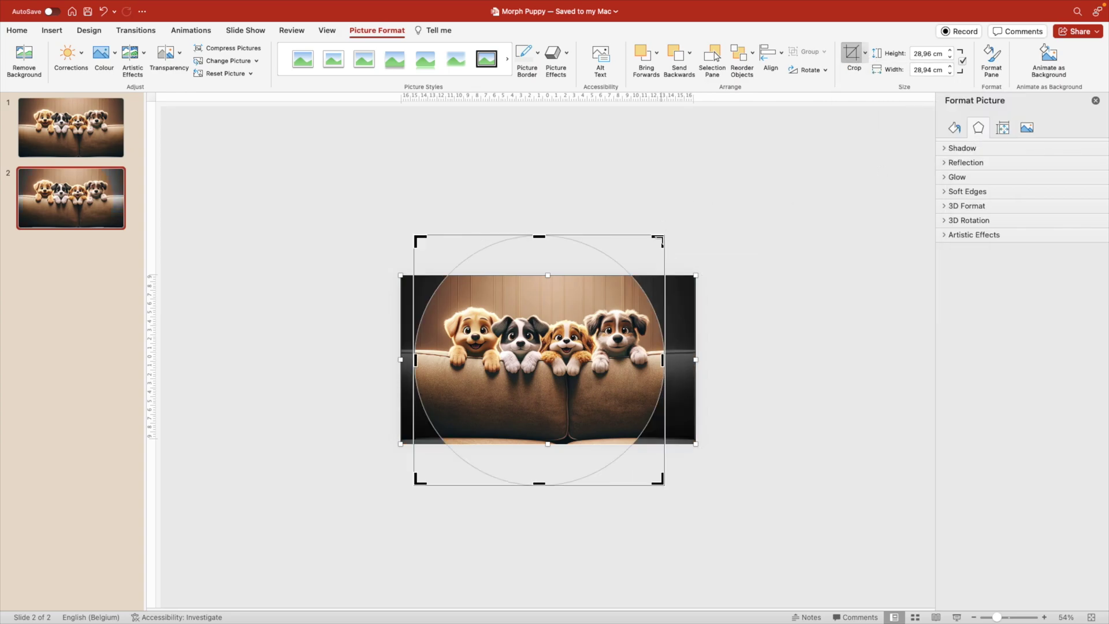
pyautogui.moveTo(659, 240); pyautogui.dragTo(489, 411)
pyautogui.moveTo(490, 462); pyautogui.dragTo(477, 408)
pyautogui.scroll(5, 511, 384)
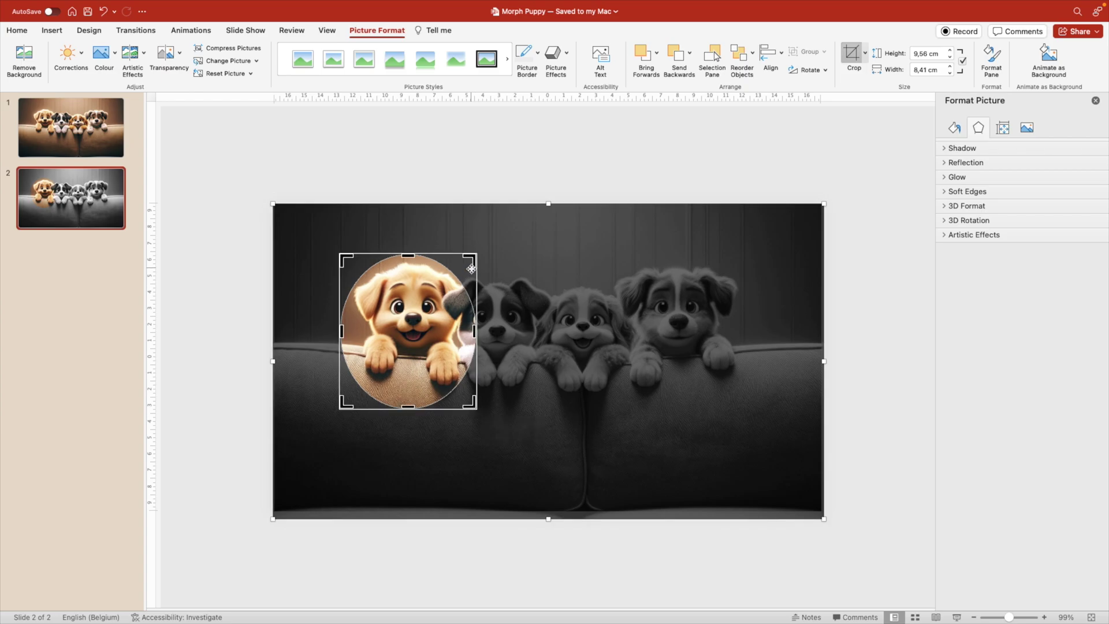
pyautogui.click(472, 186)
# Duplicate slide 2 as slide 3 and move the colour circle onto the second puppy
pyautogui.rightClick(67, 203)
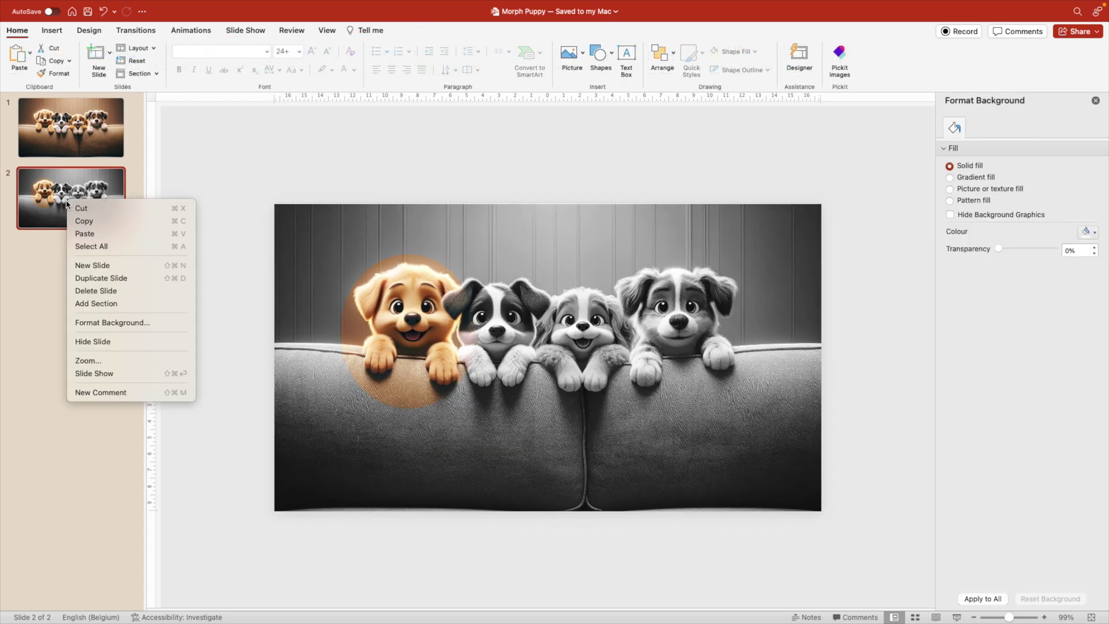
pyautogui.click(108, 280)
pyautogui.click(424, 316)
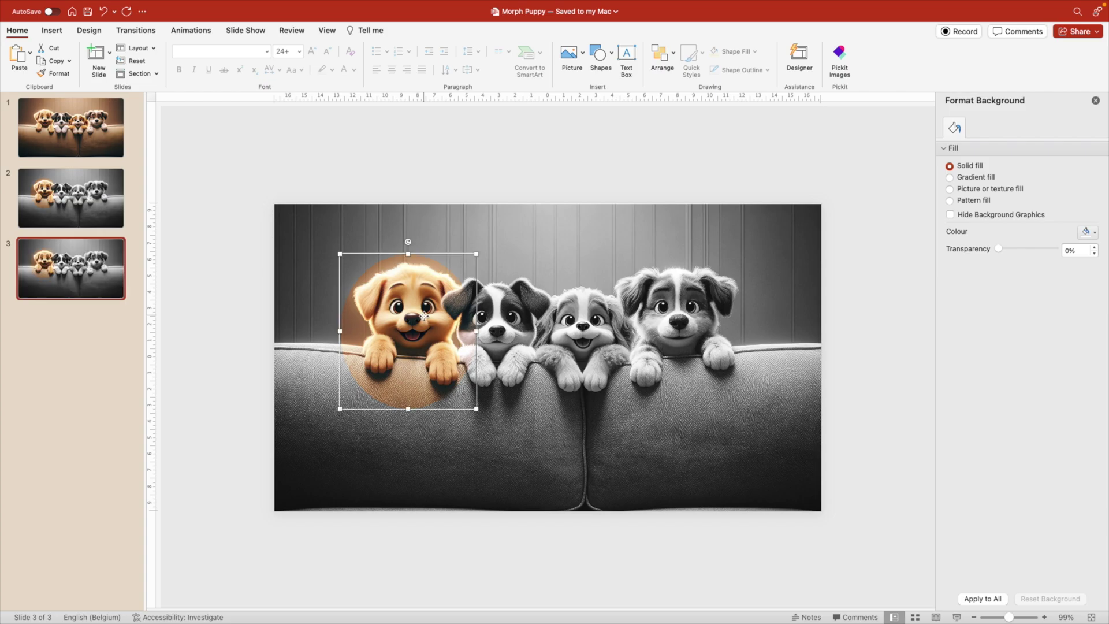
pyautogui.doubleClick(428, 338)
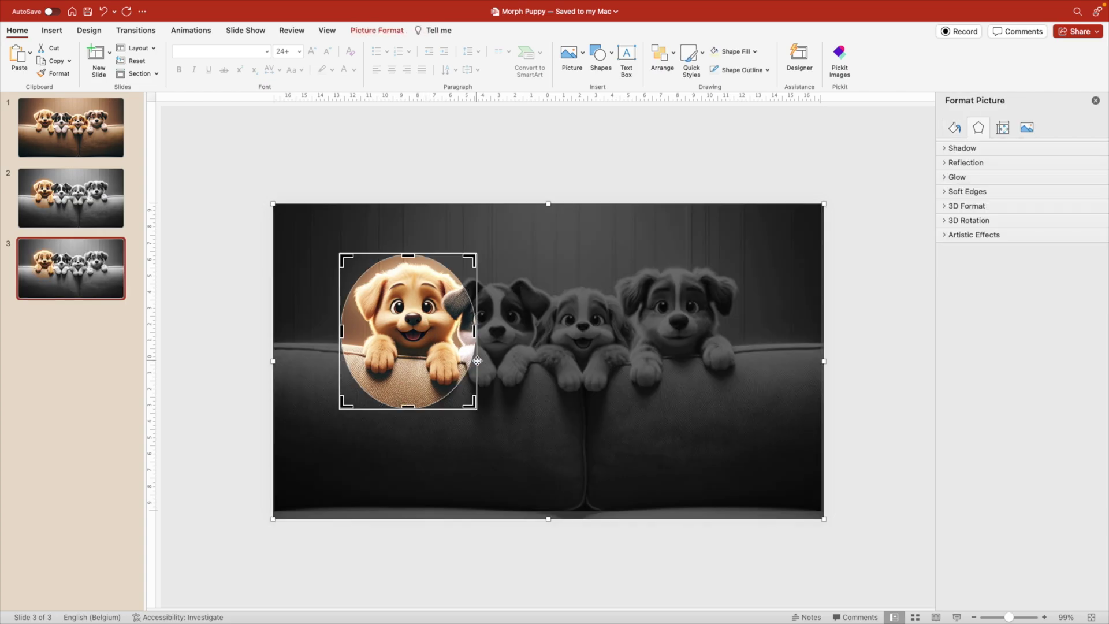
pyautogui.moveTo(478, 359); pyautogui.dragTo(565, 362)
# Duplicate slide 3 as slide 4 and move the colour circle onto the third puppy
pyautogui.rightClick(97, 270)
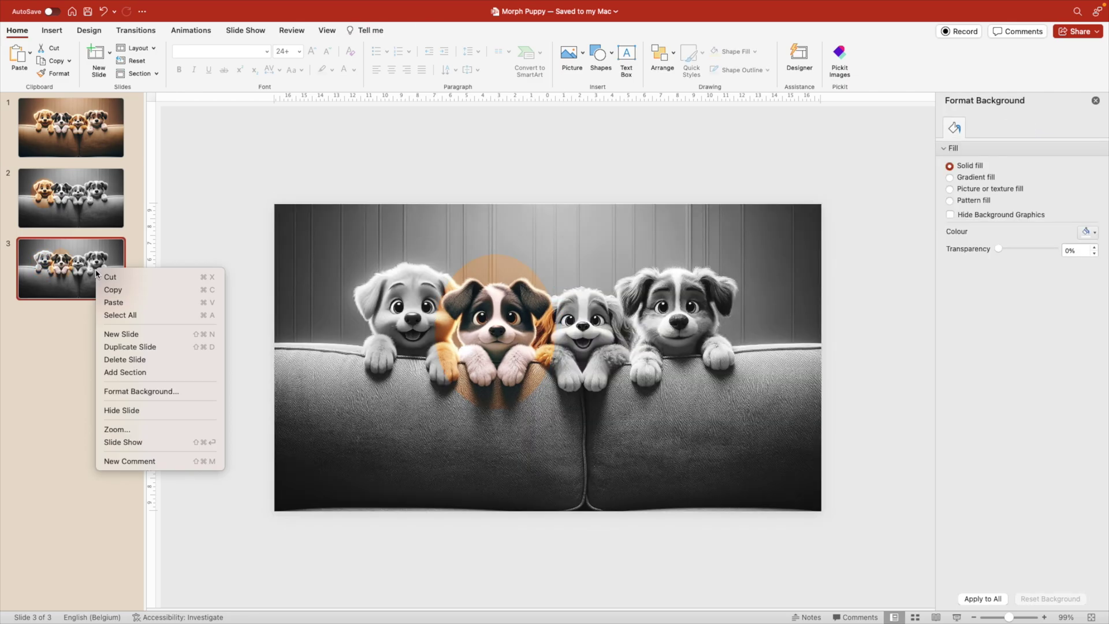
pyautogui.click(130, 346)
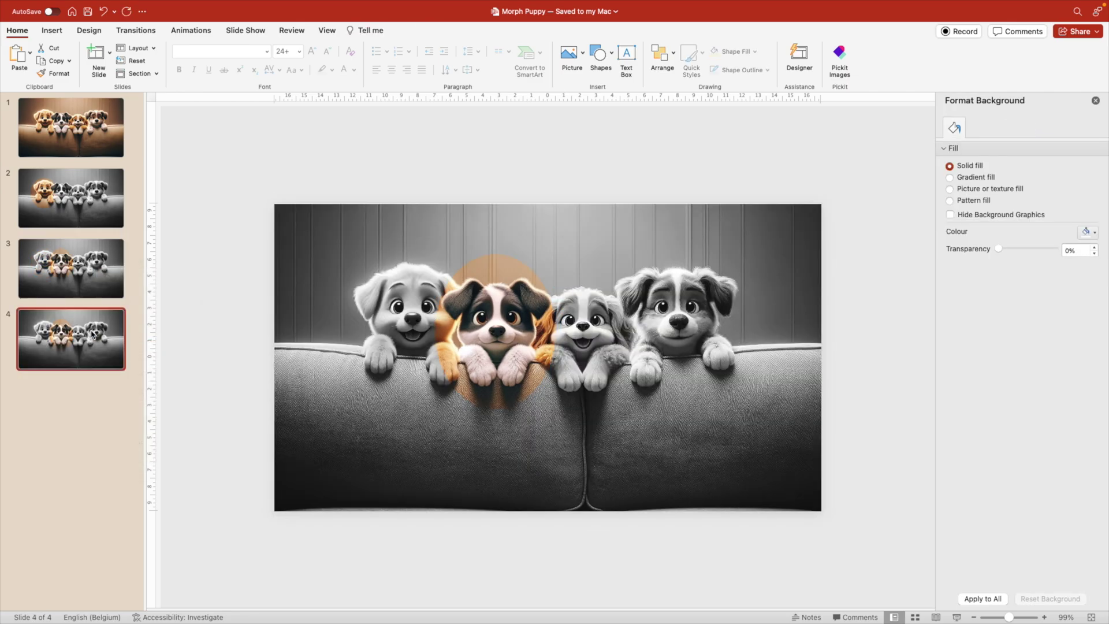
pyautogui.click(543, 339)
pyautogui.doubleClick(512, 345)
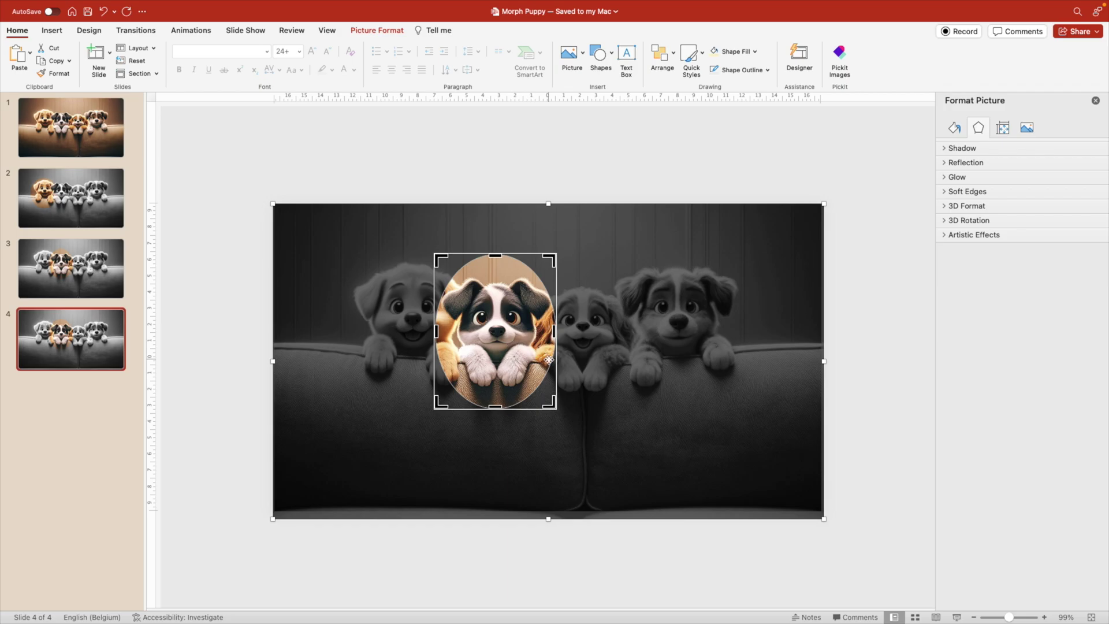
pyautogui.moveTo(555, 361); pyautogui.dragTo(643, 365)
pyautogui.press('Escape')
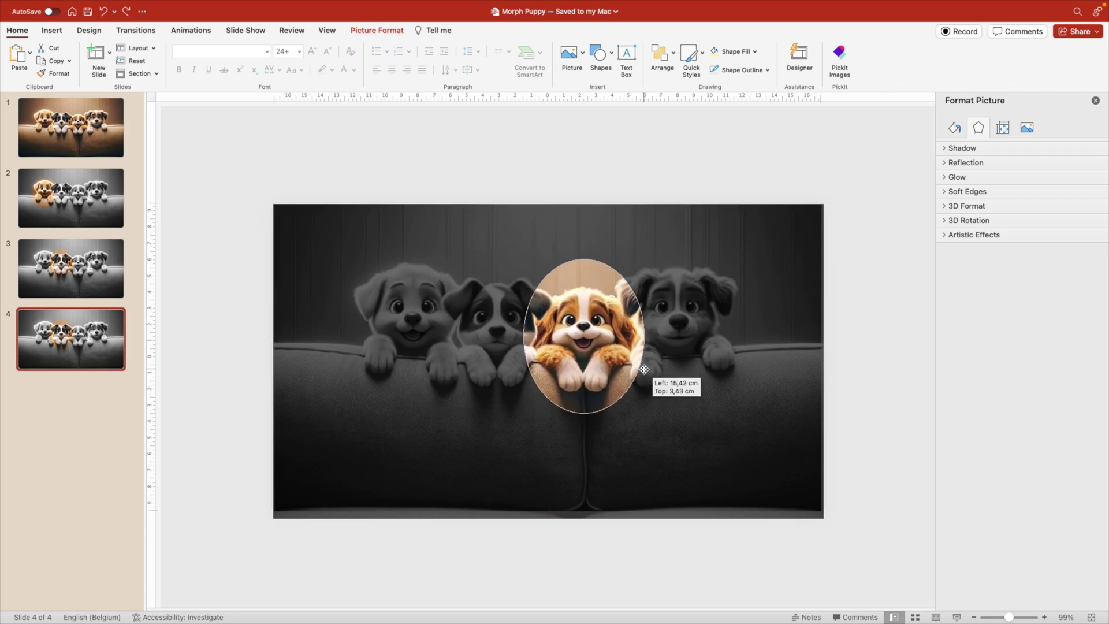
pyautogui.doubleClick(641, 364)
pyautogui.press('Escape')
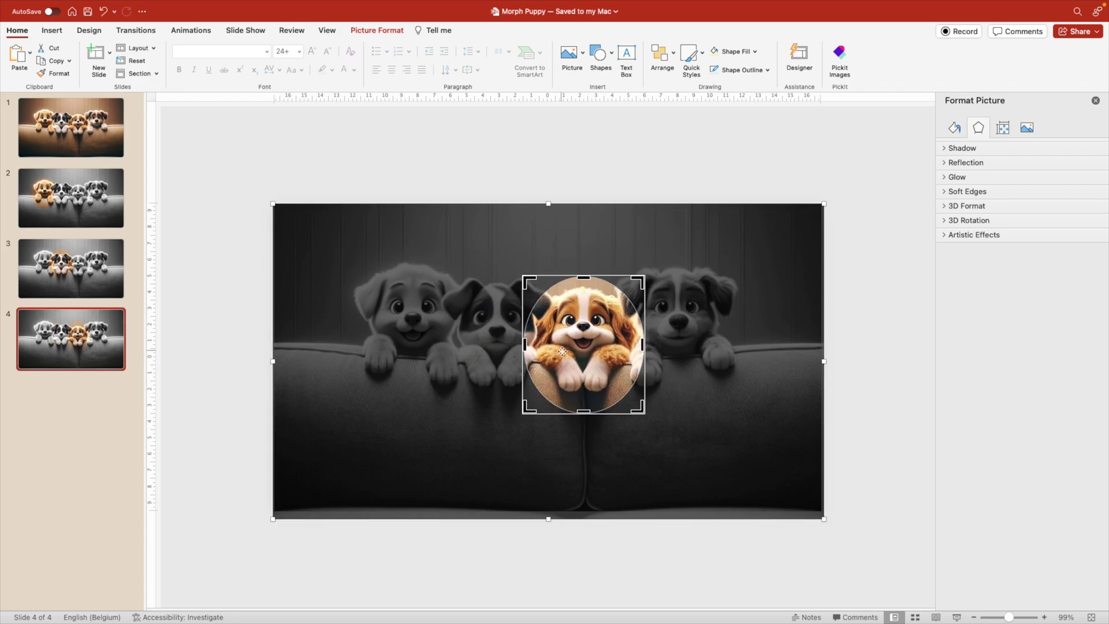
# Duplicate slide 4 as slide 5 and move the colour circle onto the rightmost puppy
pyautogui.click(58, 340)
pyautogui.press('super+d')
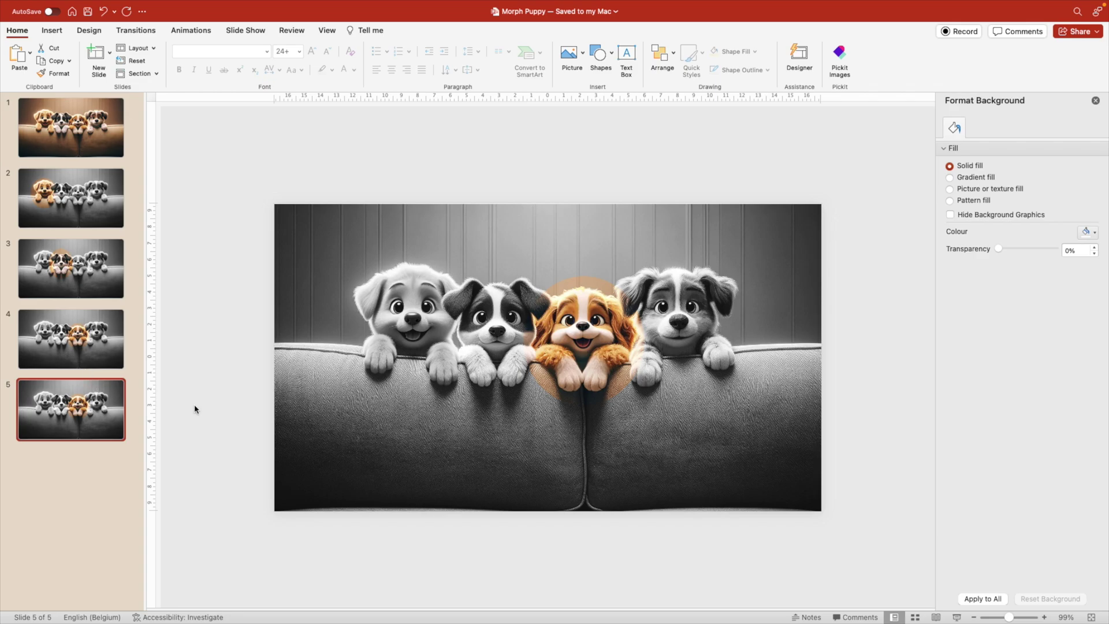
pyautogui.click(644, 359)
pyautogui.doubleClick(610, 356)
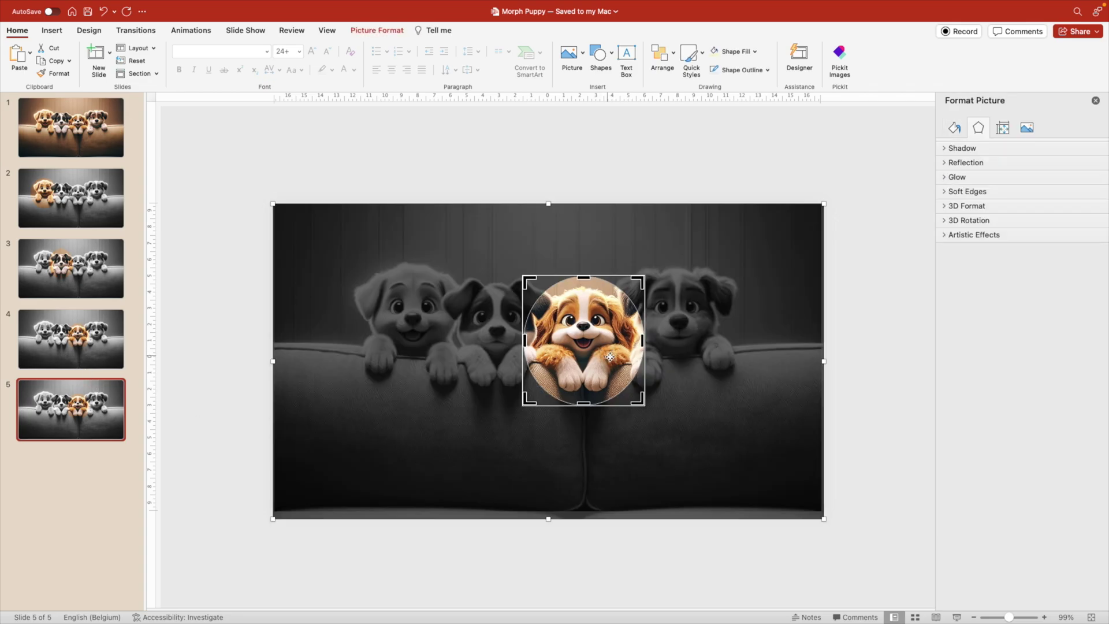
pyautogui.moveTo(610, 356); pyautogui.dragTo(757, 406)
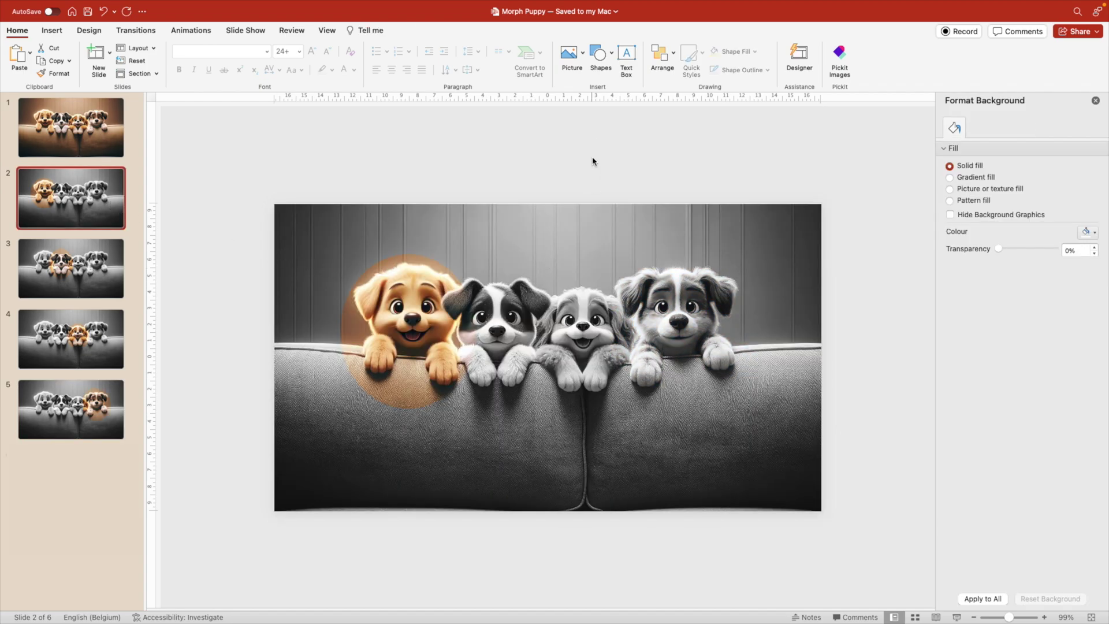
# Draw a text box below the first puppy with the PUPPY 1 title in Montserrat
pyautogui.click(626, 55)
pyautogui.moveTo(347, 425); pyautogui.dragTo(460, 466)
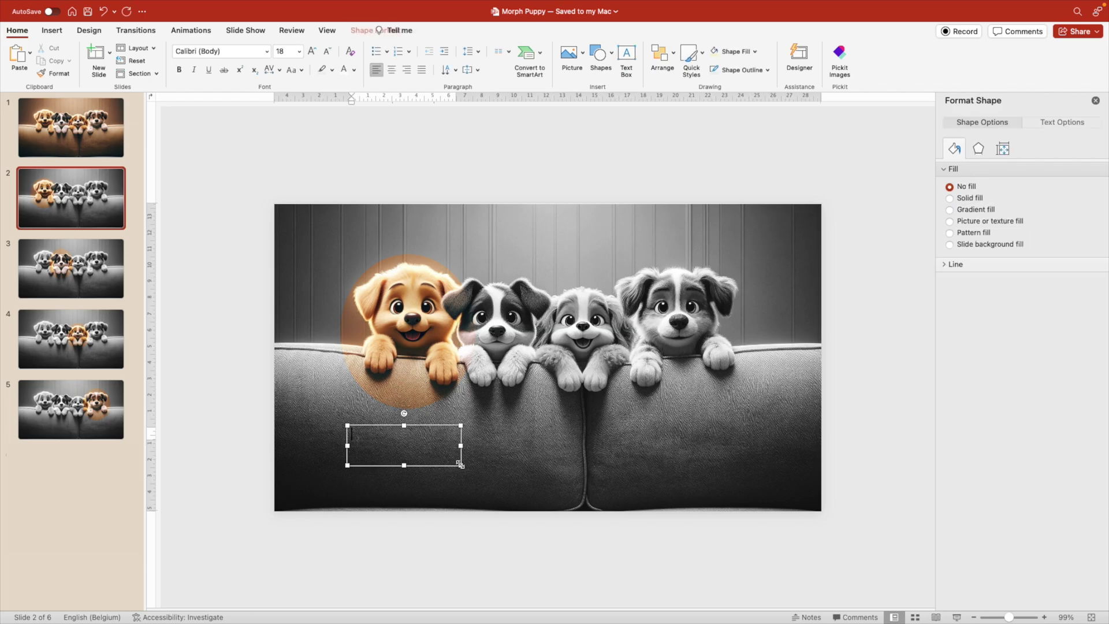
pyautogui.write('Pu')
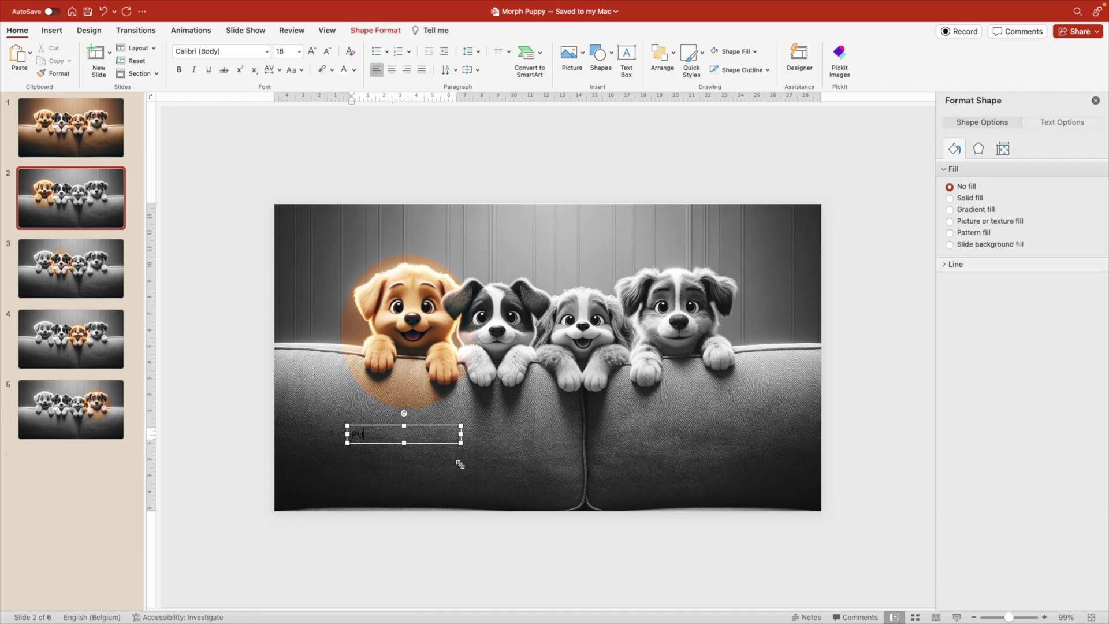
pyautogui.press('super+a')
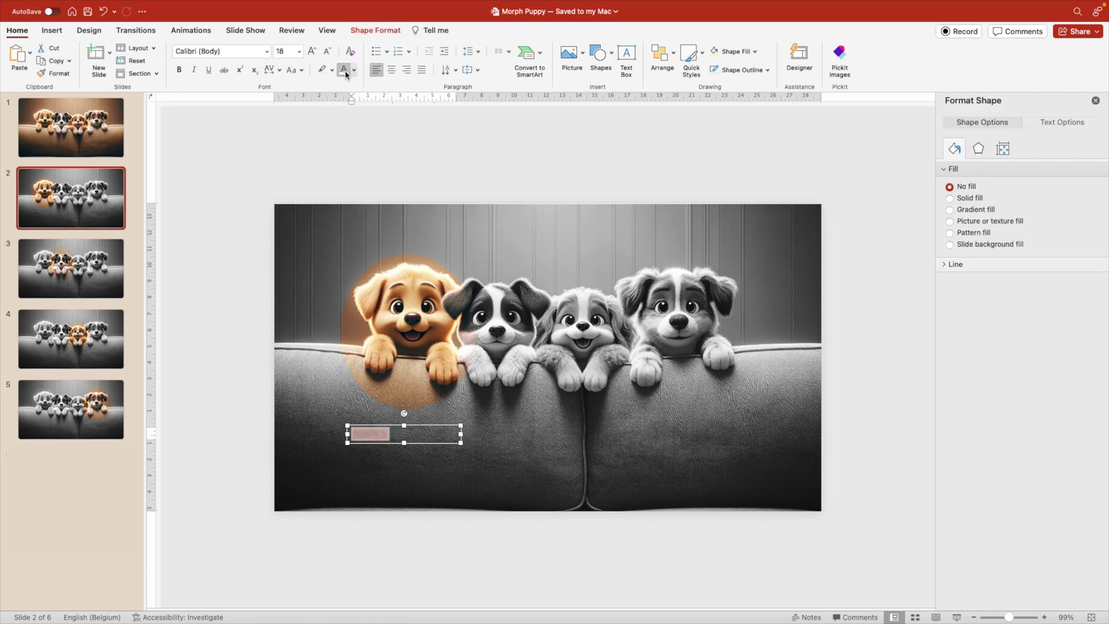
pyautogui.click(249, 52)
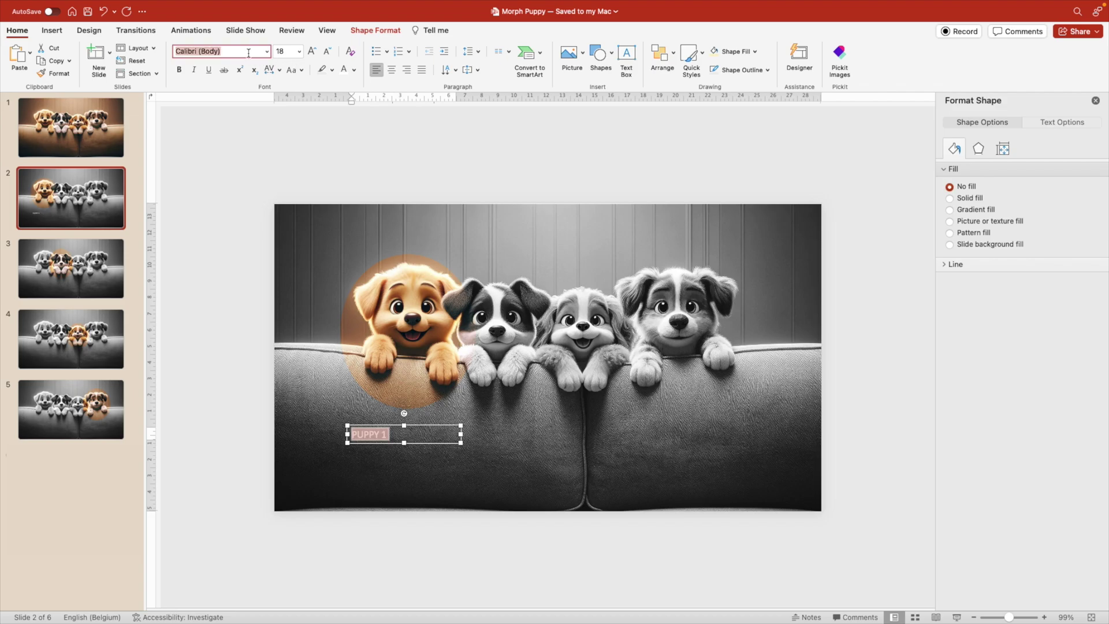
pyautogui.write('Montserrat')
pyautogui.press('Return')
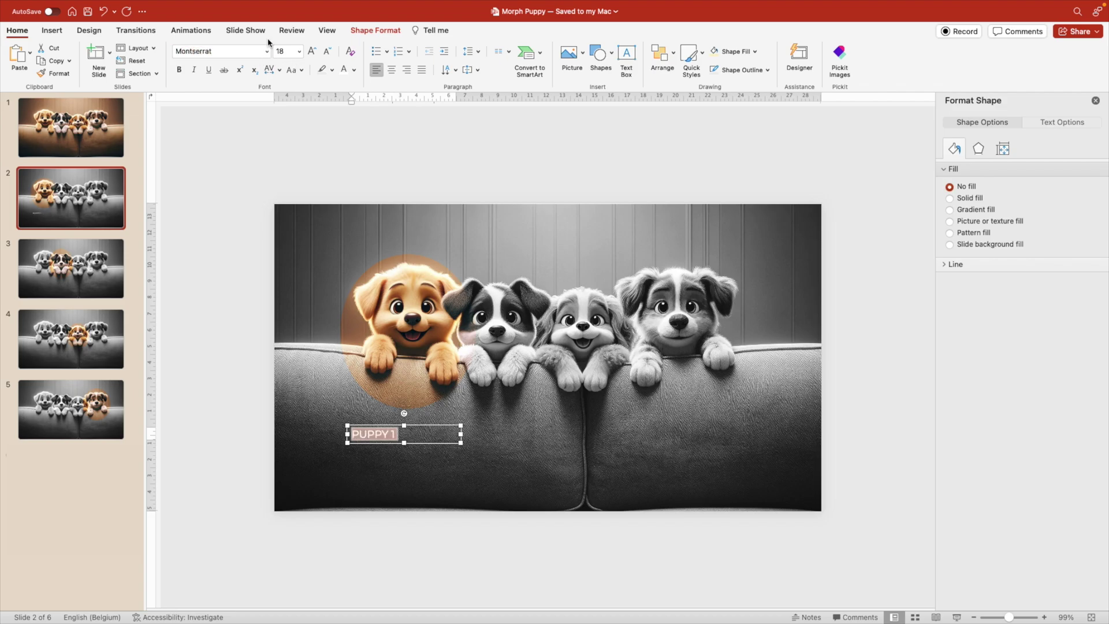
# Make the PUPPY 1 title Montserrat Bold 32 pt, centred, and nudge it upward
pyautogui.click(266, 51)
pyautogui.moveTo(283, 152)
pyautogui.click(433, 456)
pyautogui.click(312, 51)
pyautogui.click(311, 51)
pyautogui.click(311, 51)
pyautogui.click(311, 52)
pyautogui.click(392, 69)
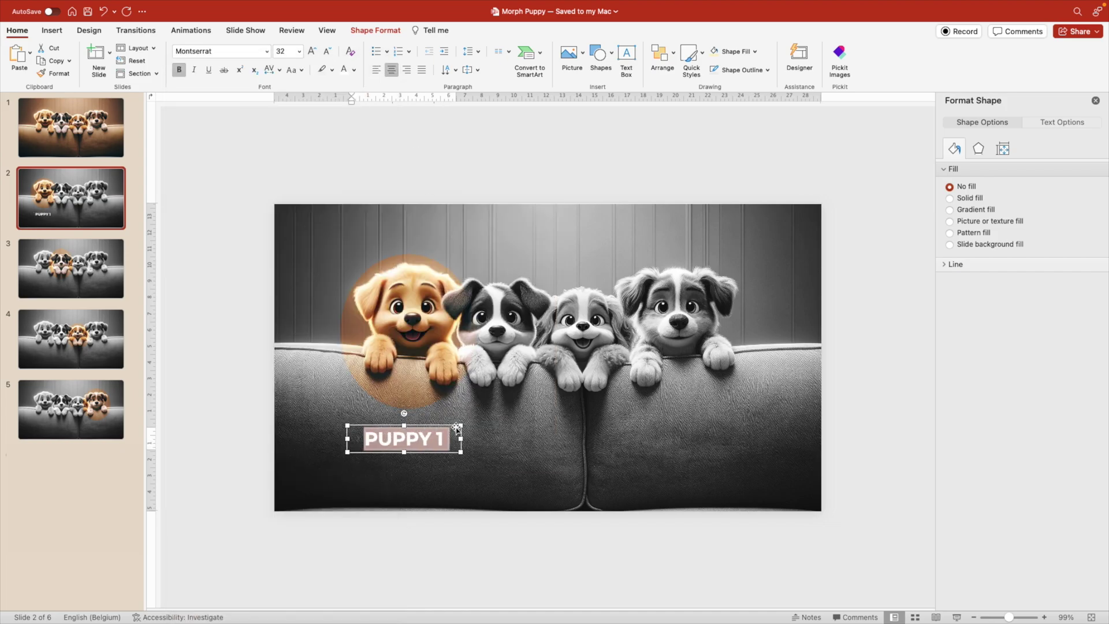
pyautogui.moveTo(439, 426); pyautogui.dragTo(440, 414)
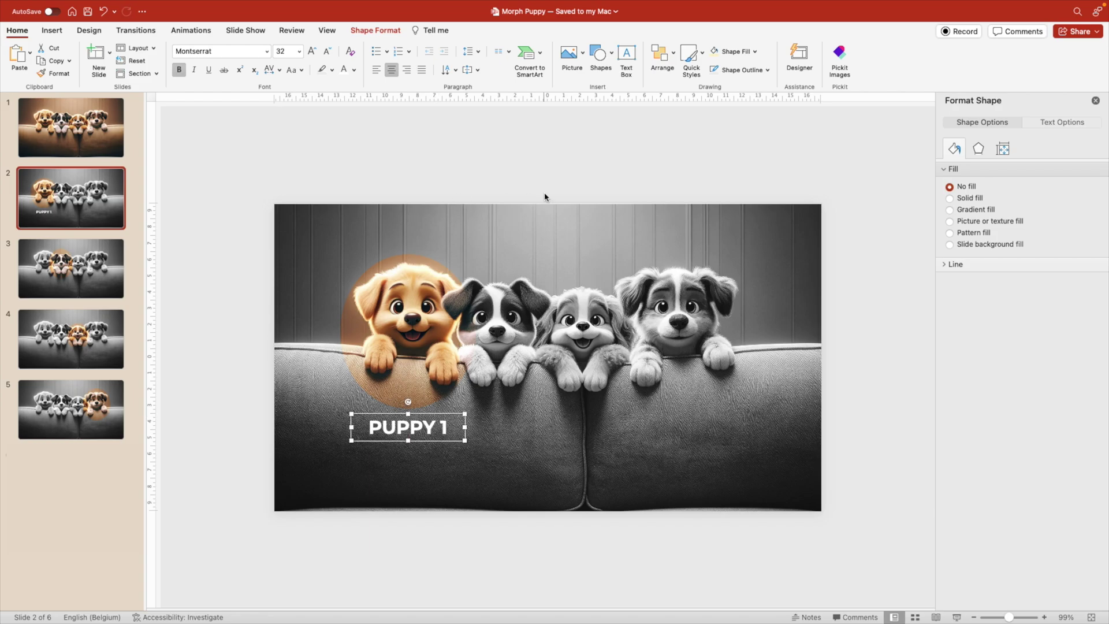
# Add a Lorem ipsum paragraph box under the title and select both boxes
pyautogui.click(626, 58)
pyautogui.moveTo(364, 439)
pyautogui.mouseDown()
pyautogui.moveTo(554, 495)
pyautogui.moveTo(650, 492)
pyautogui.mouseUp()
pyautogui.write('Lorem ipsum dolor sit amet, consectetur adipiscing elit, sed do eiusmod tempor incididunt ut labore et dolore magna aliqua. Ut enim ad minim veniam, quis nostrud exercitation ullamco laboris nisi ut aliquip ex ea commodo consequat.')
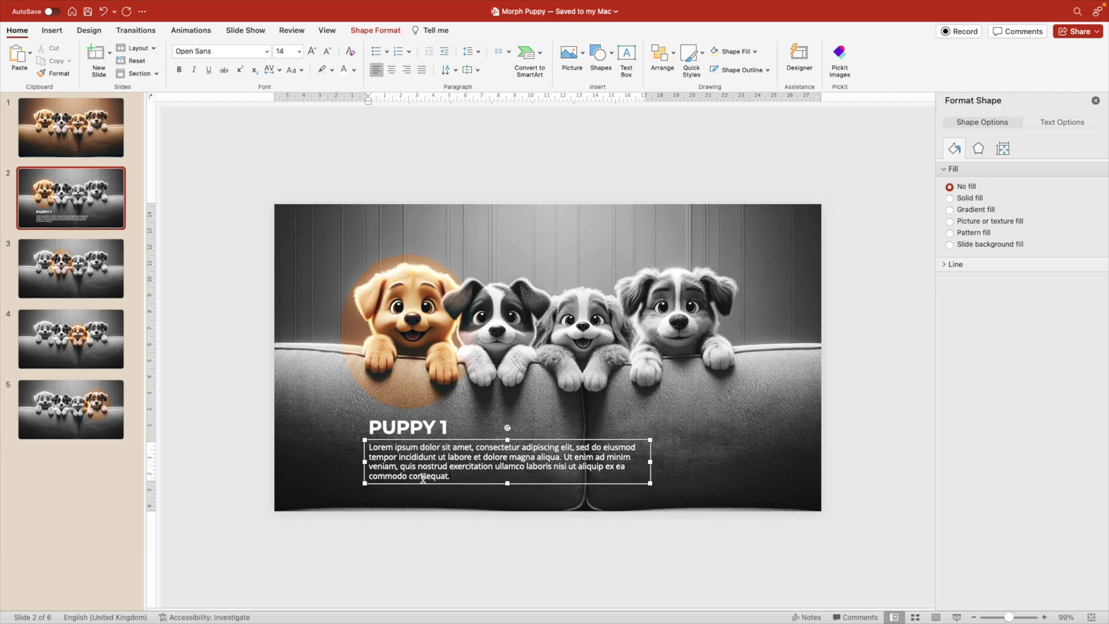
pyautogui.click(890, 419)
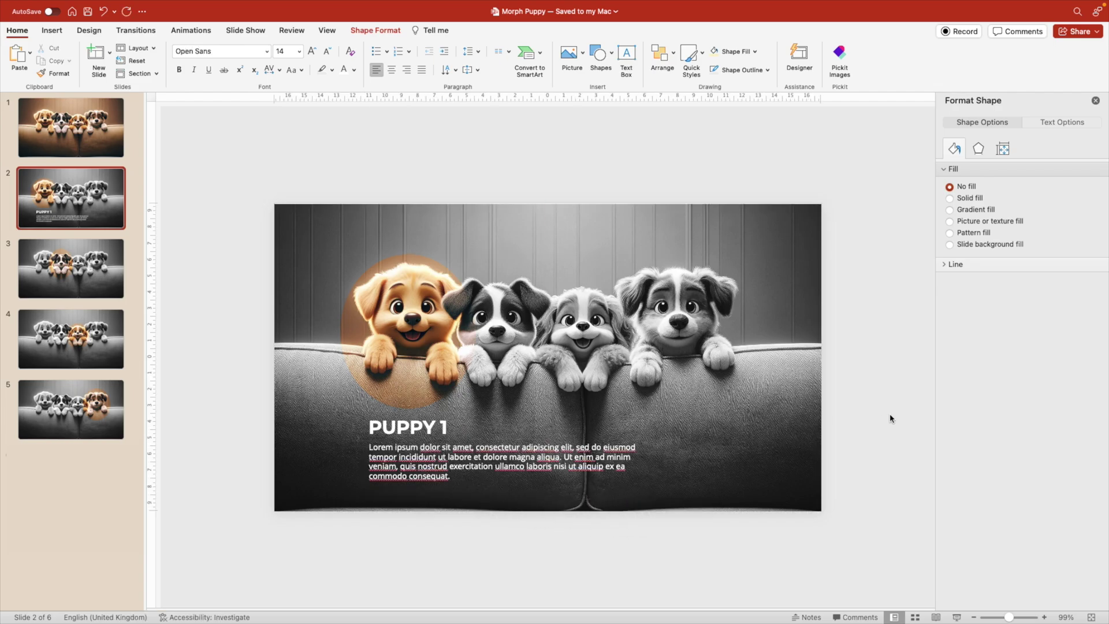
pyautogui.click(402, 418)
pyautogui.keyDown('shift'); pyautogui.click(448, 467); pyautogui.keyUp('shift')
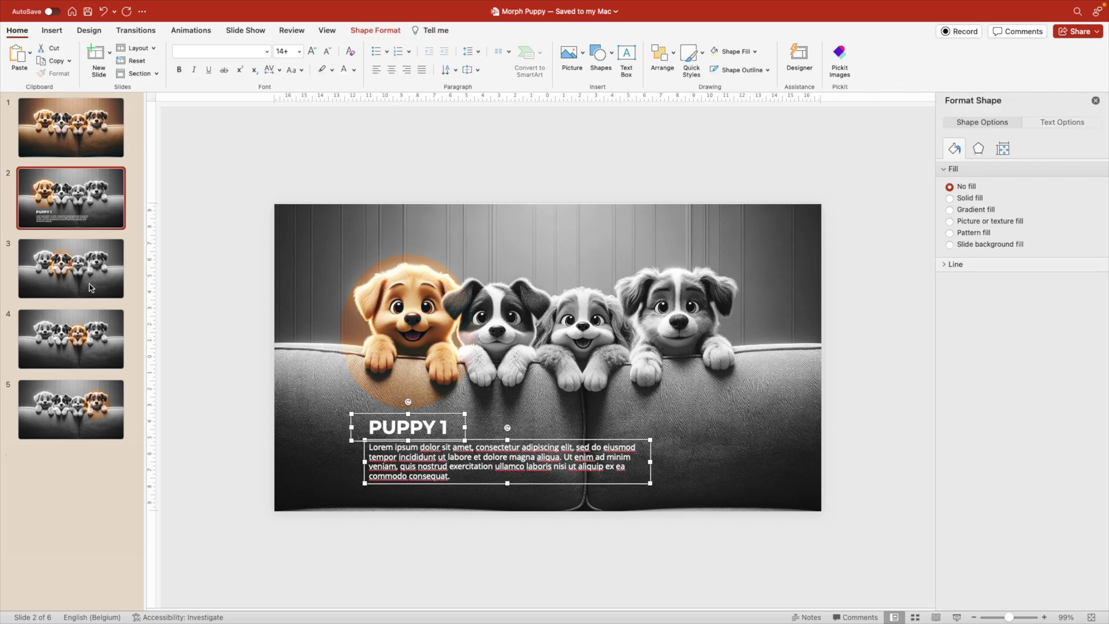
# Paste the captions onto slide 3, retitle them PUPPY 2, drop 'consequat' and recentre them
pyautogui.press('super+c')
pyautogui.click(90, 287)
pyautogui.press('super+v')
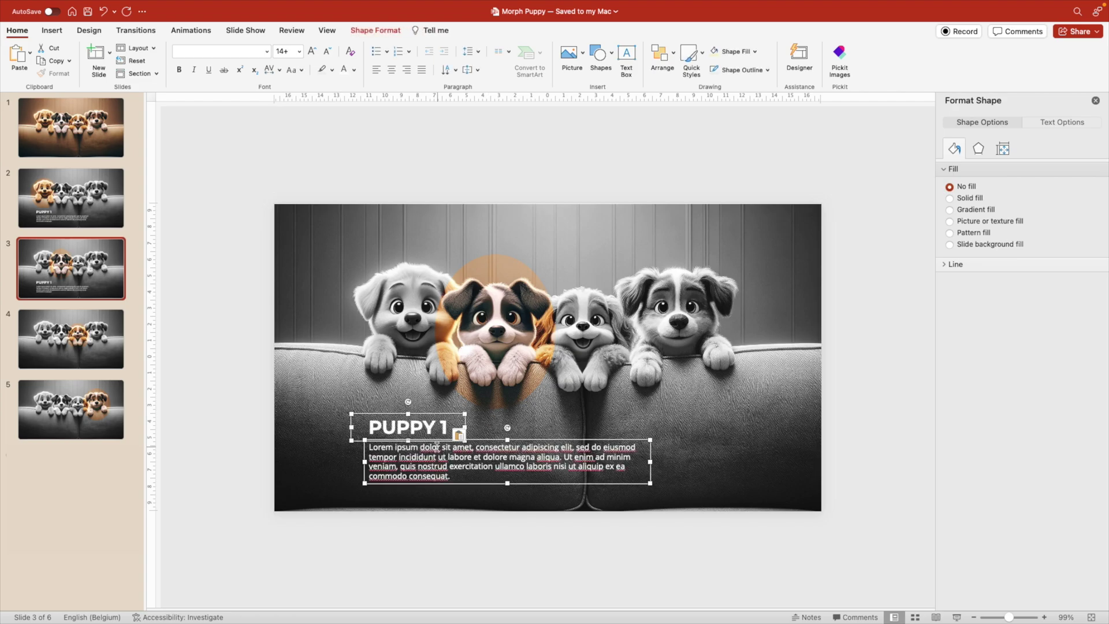
pyautogui.click(267, 422)
pyautogui.click(440, 427)
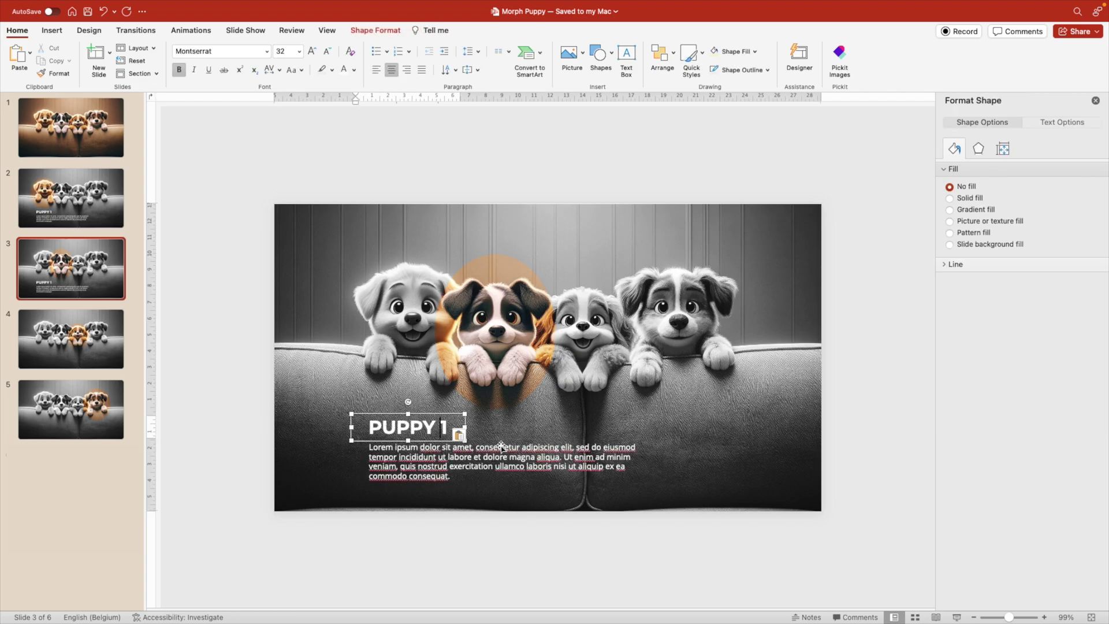
pyautogui.press('BackSpace')
pyautogui.write('2')
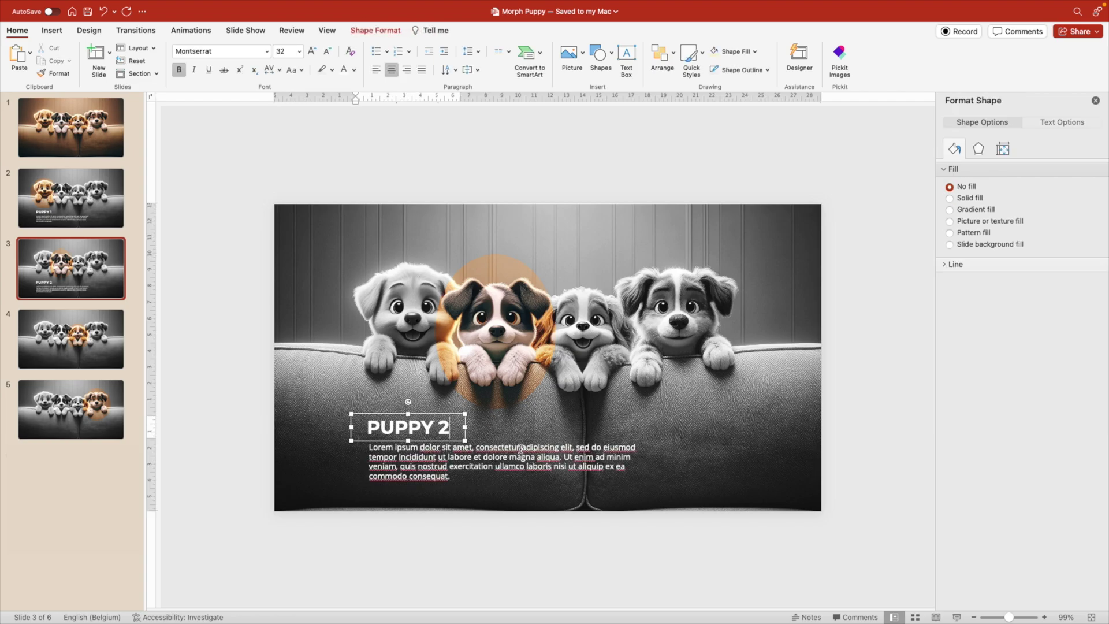
pyautogui.moveTo(432, 413); pyautogui.dragTo(519, 413)
pyautogui.click(479, 458)
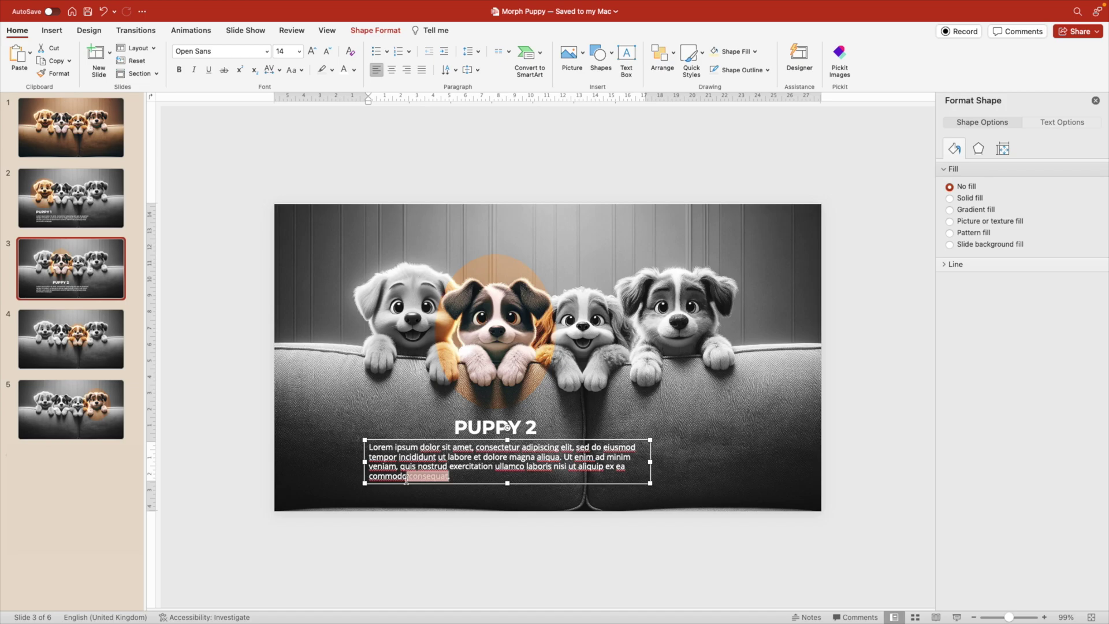
pyautogui.press('BackSpace')
pyautogui.moveTo(570, 449); pyautogui.dragTo(654, 449)
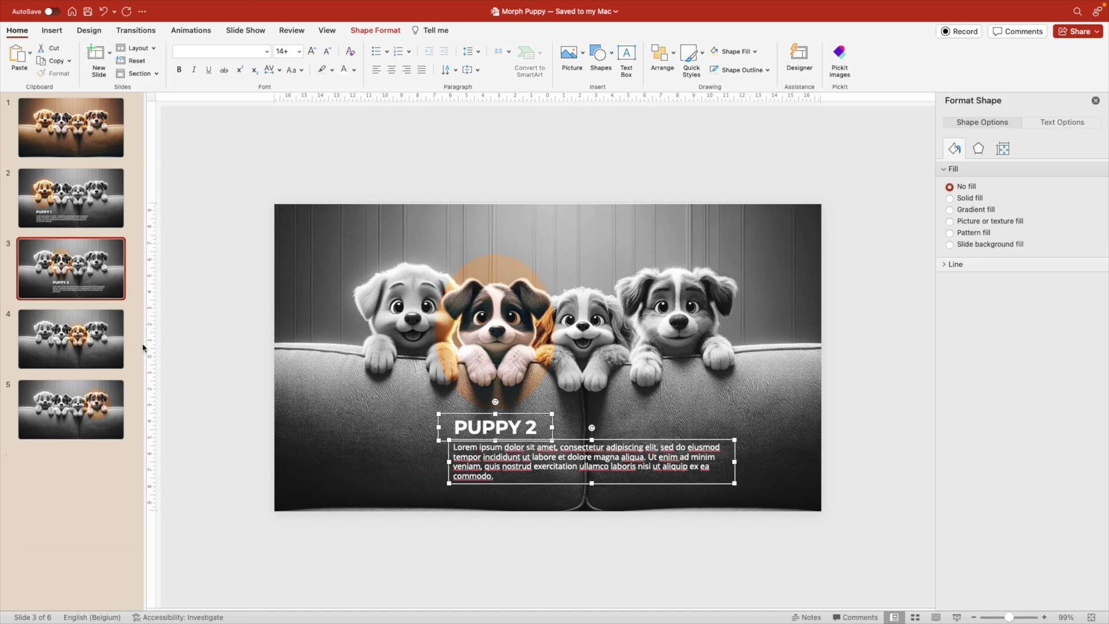
# Paste the captions onto slide 4, remove 'commodo' and narrow the body box
pyautogui.hotkey('ctrl', 'c')
pyautogui.press('pagedown')
pyautogui.hotkey('ctrl', 'v')
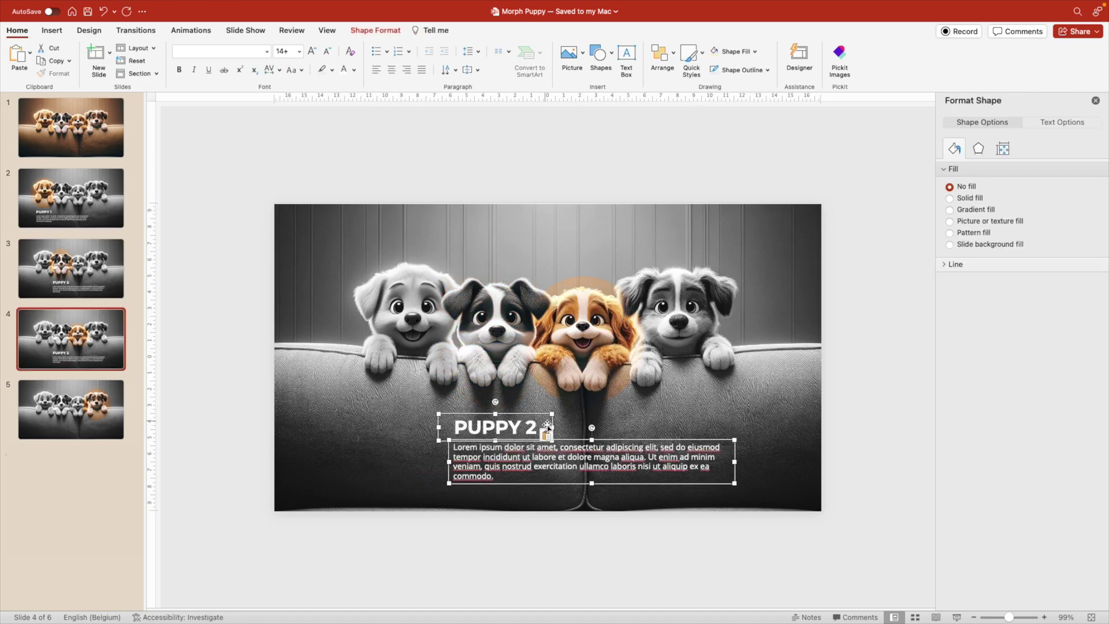
pyautogui.doubleClick(478, 474)
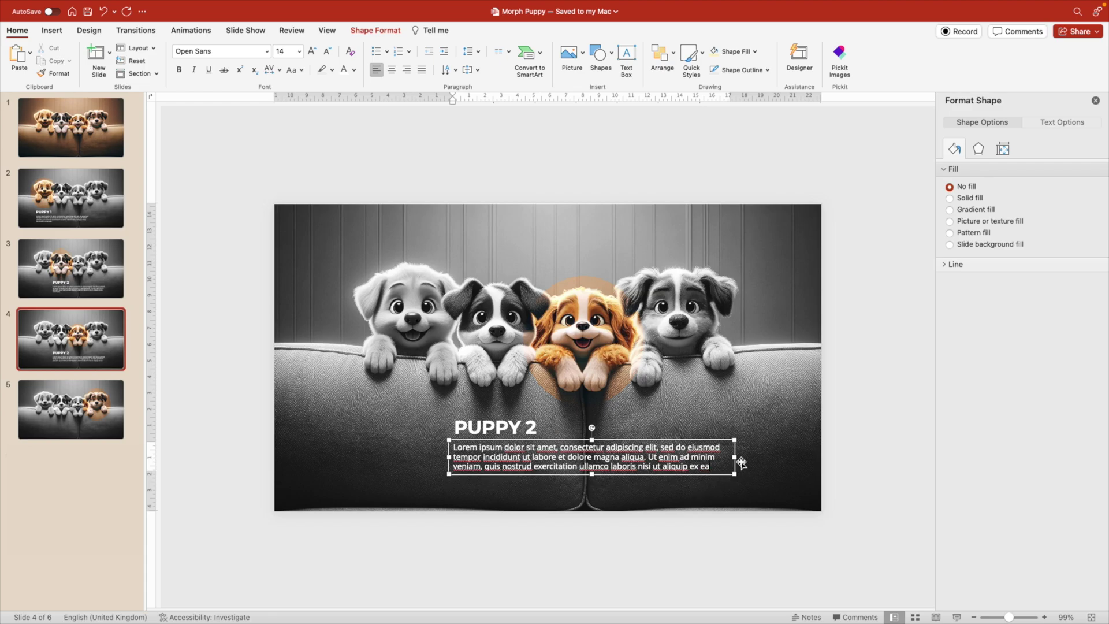
pyautogui.moveTo(734, 462); pyautogui.dragTo(704, 457)
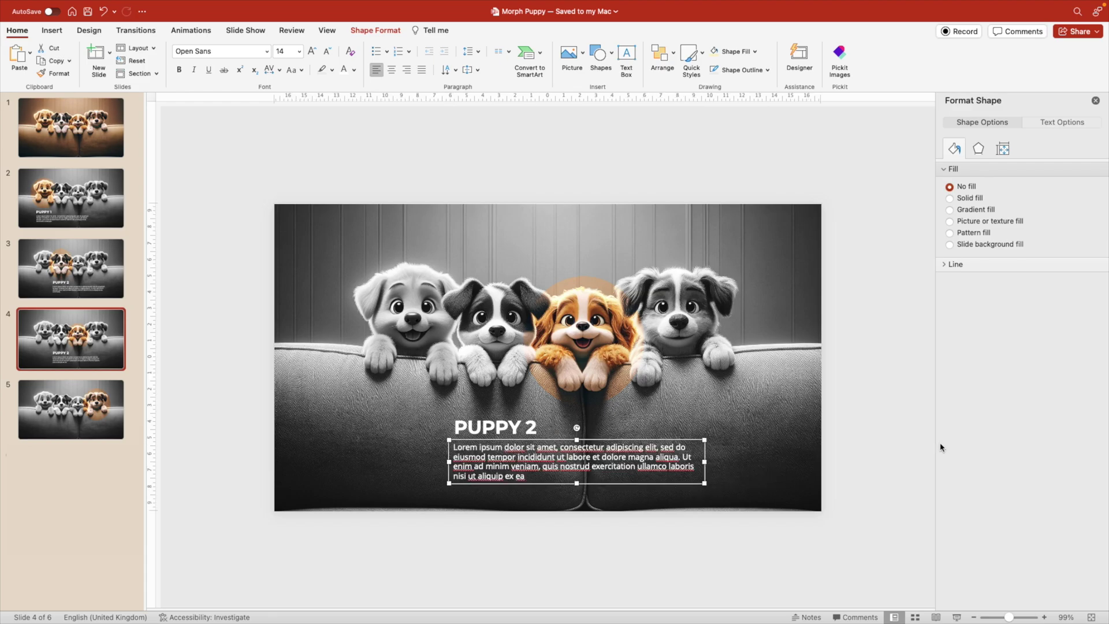
pyautogui.click(867, 451)
# Retitle slide 4's caption PUPPY 3, shift it right and right-align the body text
pyautogui.click(530, 428)
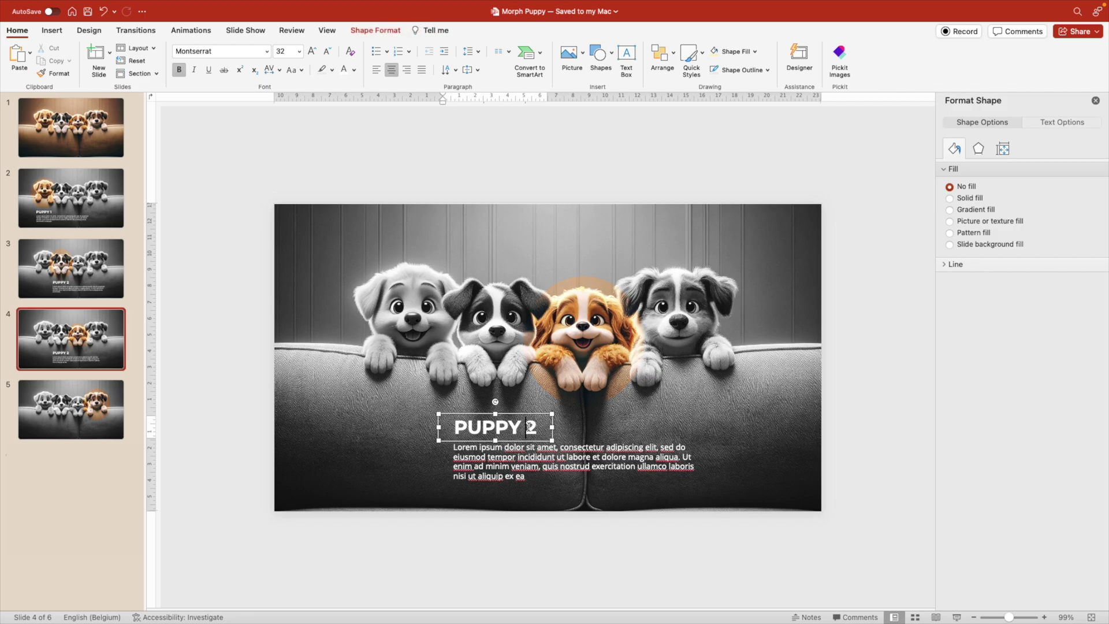
pyautogui.press('BackSpace')
pyautogui.write('3')
pyautogui.moveTo(513, 415); pyautogui.dragTo(533, 438)
pyautogui.click(605, 440)
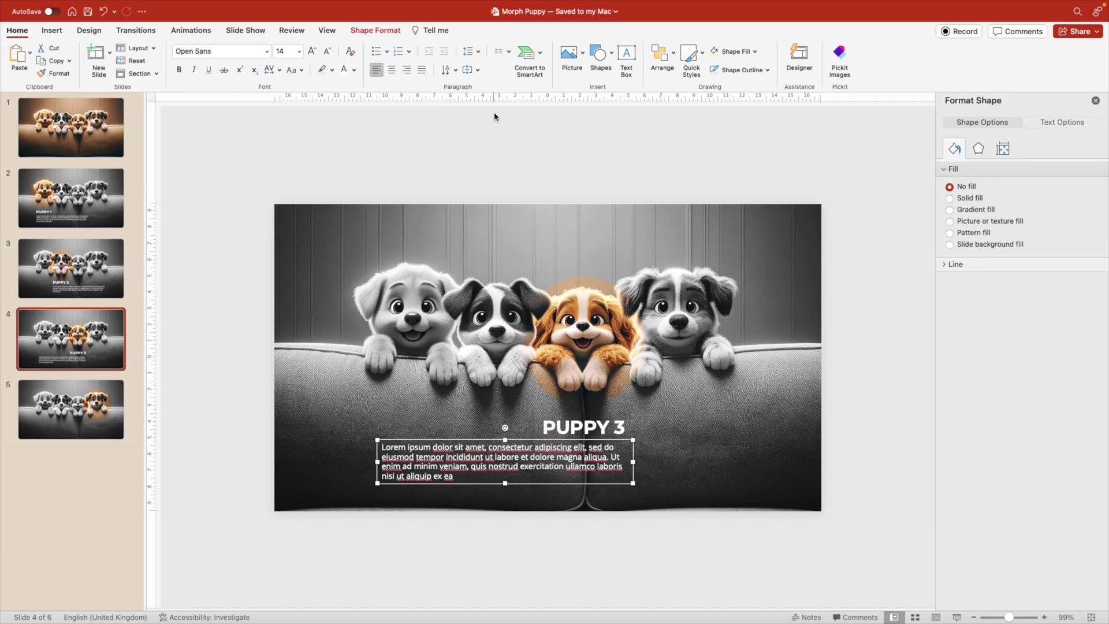
pyautogui.click(406, 70)
pyautogui.moveTo(603, 440); pyautogui.dragTo(602, 440)
pyautogui.keyDown('shift'); pyautogui.click(607, 423); pyautogui.keyUp('shift')
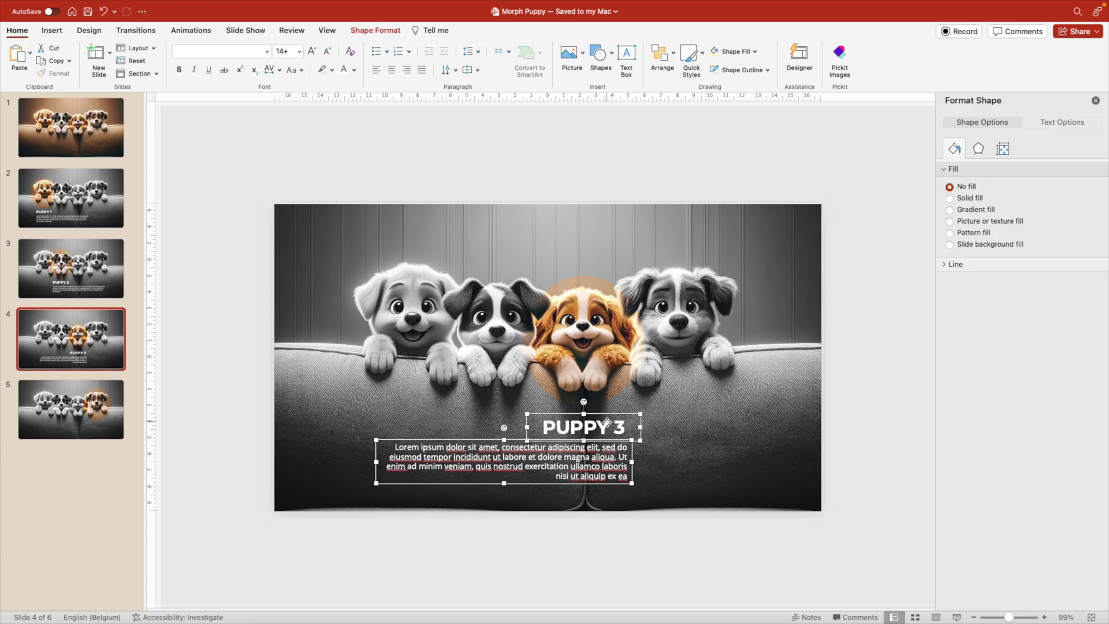
# Paste the captions onto slide 5, shift them right and delete 'enim' and 'ut'
pyautogui.press('super+c')
pyautogui.press('pagedown')
pyautogui.press('super+v')
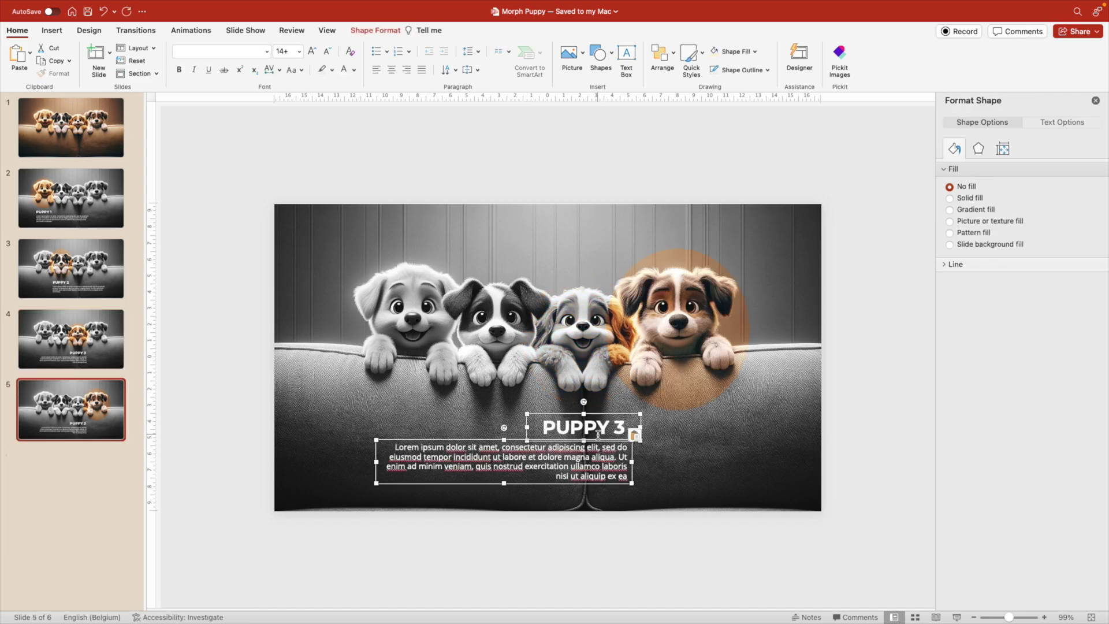
pyautogui.moveTo(607, 439); pyautogui.dragTo(706, 439)
pyautogui.doubleClick(597, 466)
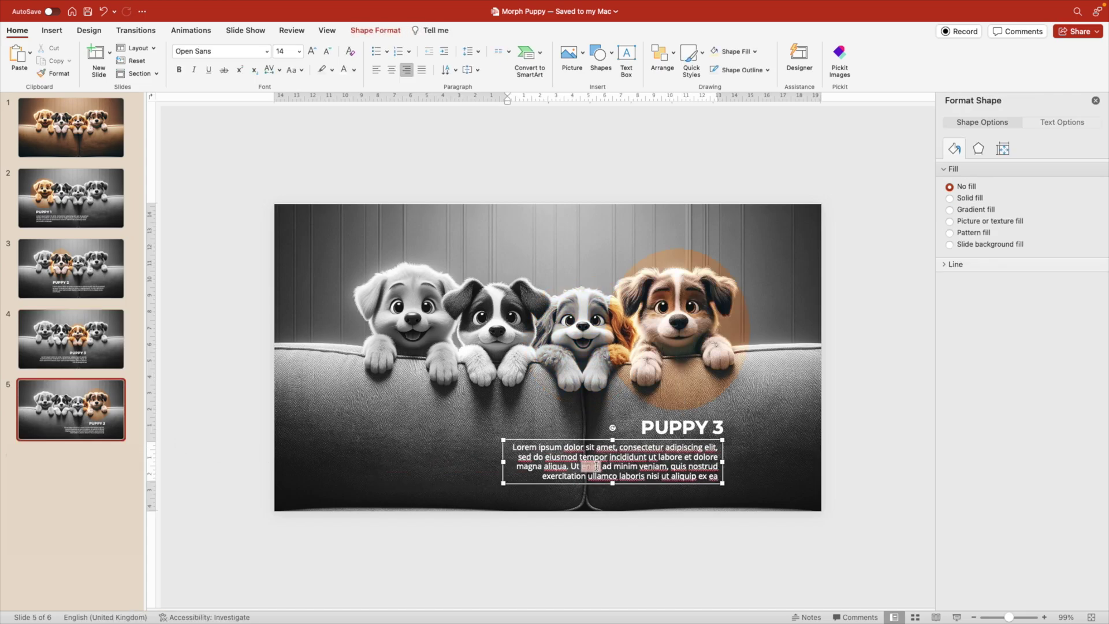
pyautogui.press('BackSpace')
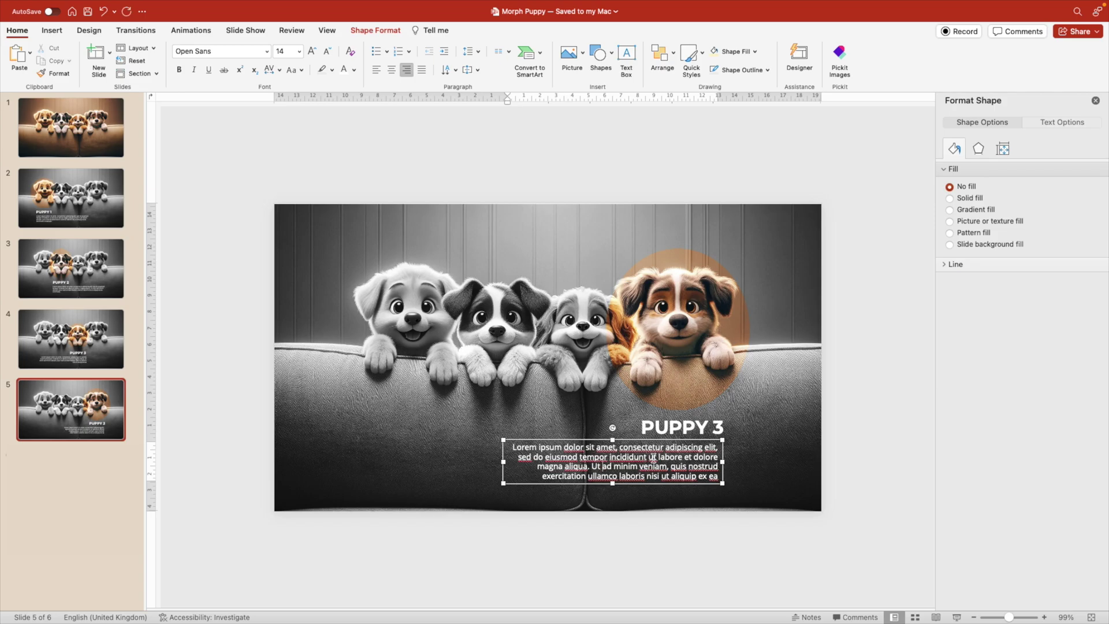
pyautogui.press('BackSpace')
# Retitle slide 5's caption PUPPY 4 and duplicate slide 5 as slide 6
pyautogui.click(721, 429)
pyautogui.press('BackSpace')
pyautogui.write('4')
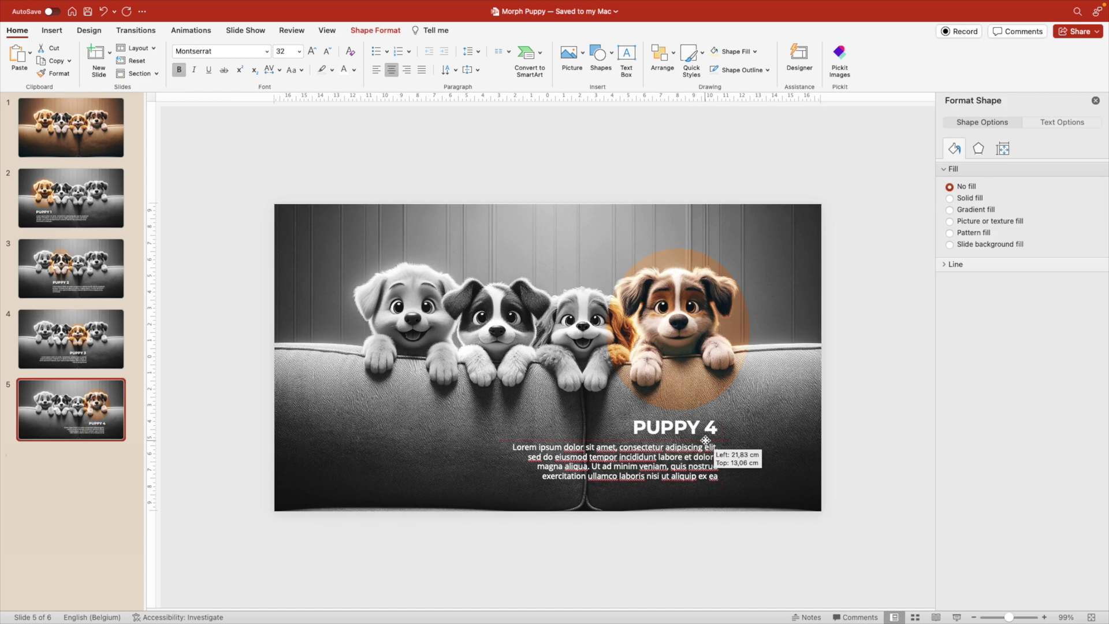
pyautogui.click(887, 458)
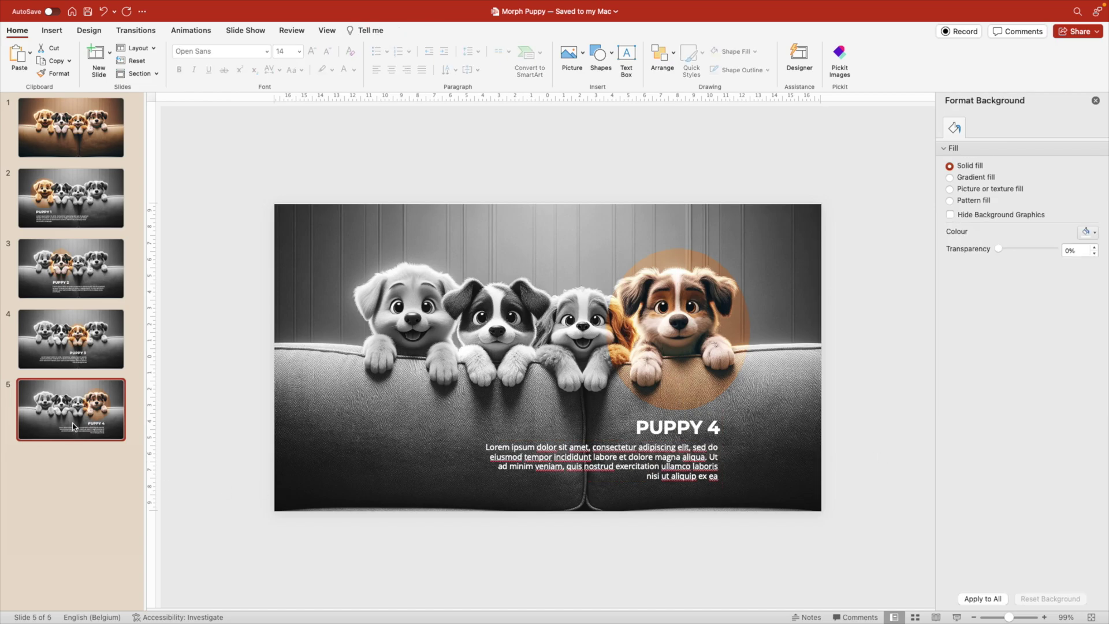
pyautogui.press('super+d')
pyautogui.click(696, 432)
# Delete slide 6's captions and enlarge the colour circle crop to cover the whole picture
pyautogui.keyDown('shift'); pyautogui.click(688, 466); pyautogui.keyUp('shift')
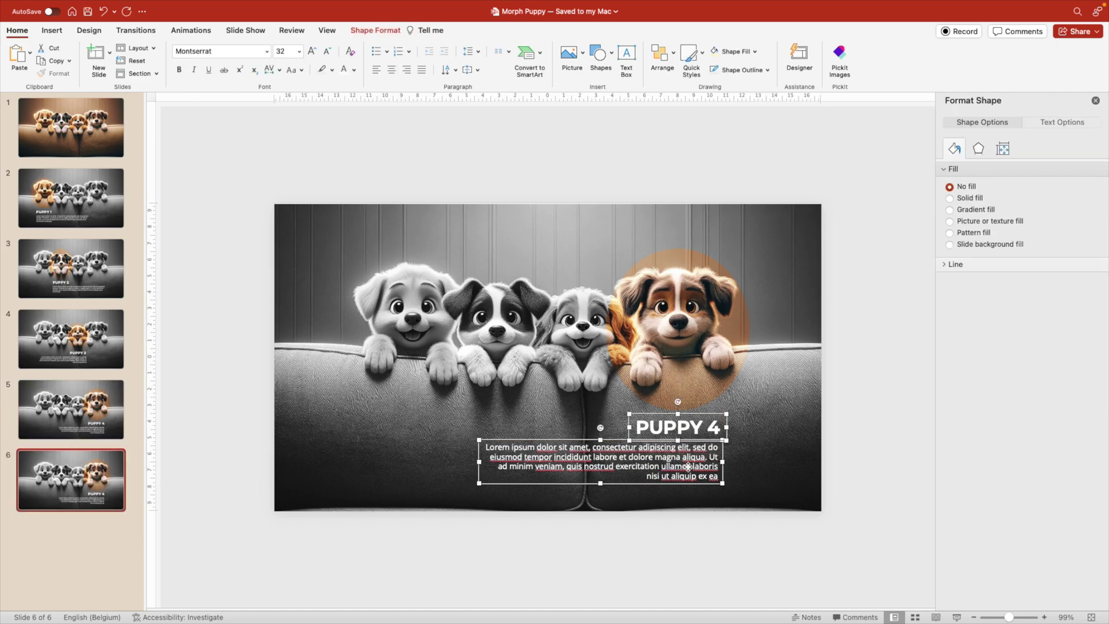
pyautogui.press('Delete')
pyautogui.click(711, 375)
pyautogui.doubleClick(710, 375)
pyautogui.scroll(-3, 713, 394)
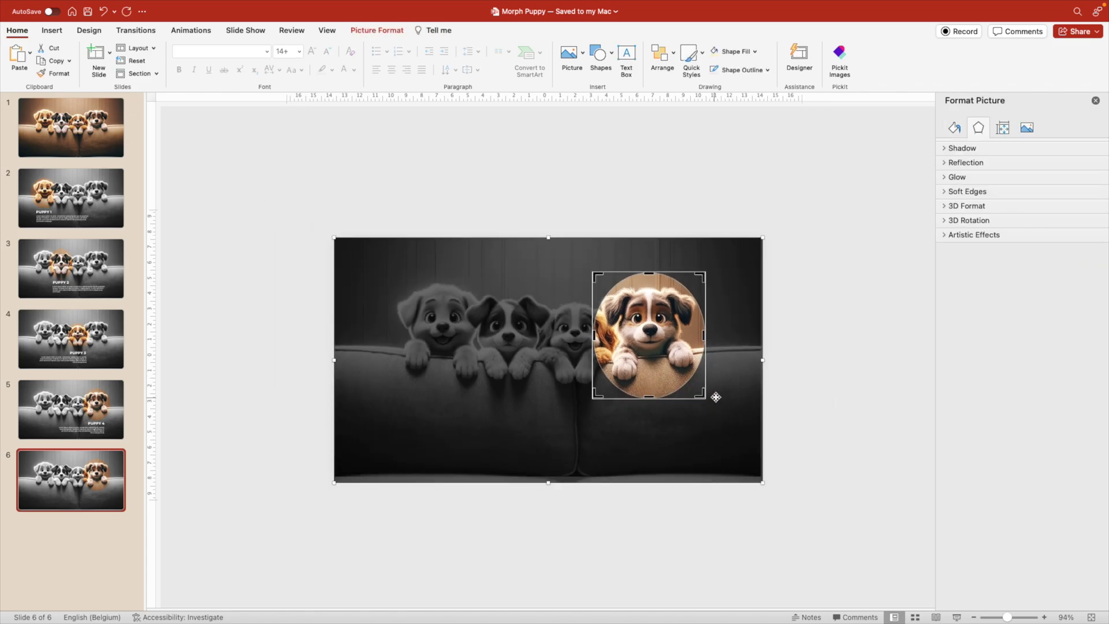
pyautogui.moveTo(712, 394); pyautogui.dragTo(875, 525)
pyautogui.moveTo(599, 279); pyautogui.dragTo(198, 187)
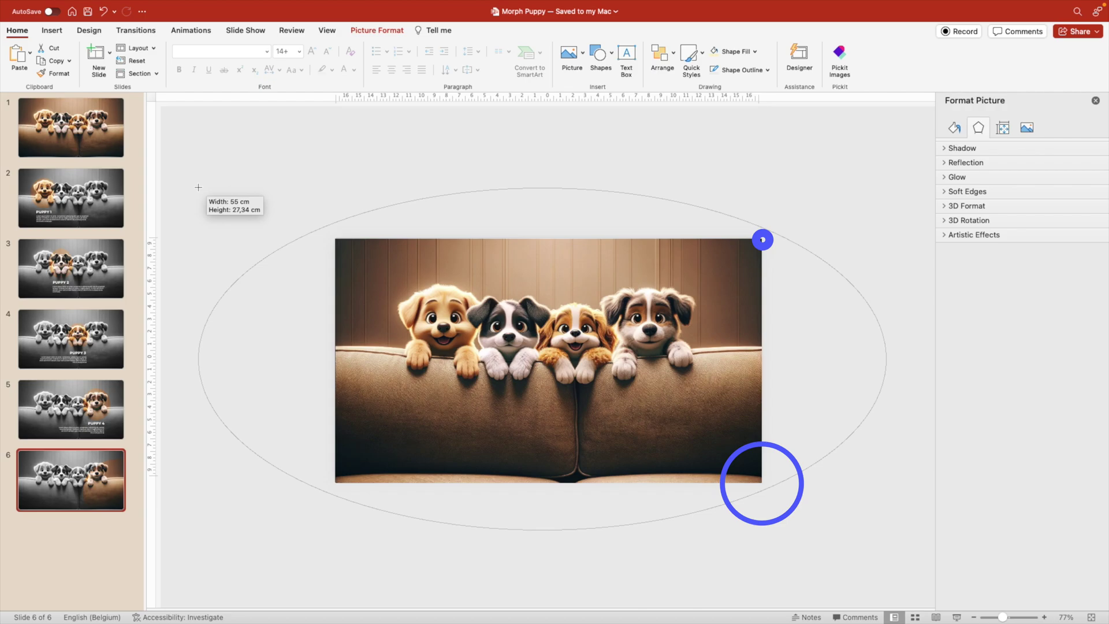
pyautogui.click(547, 127)
# Apply the Morph transition to all six slides and start the slideshow from slide 1
pyautogui.click(83, 155)
pyautogui.keyDown('shift'); pyautogui.click(62, 452); pyautogui.keyUp('shift')
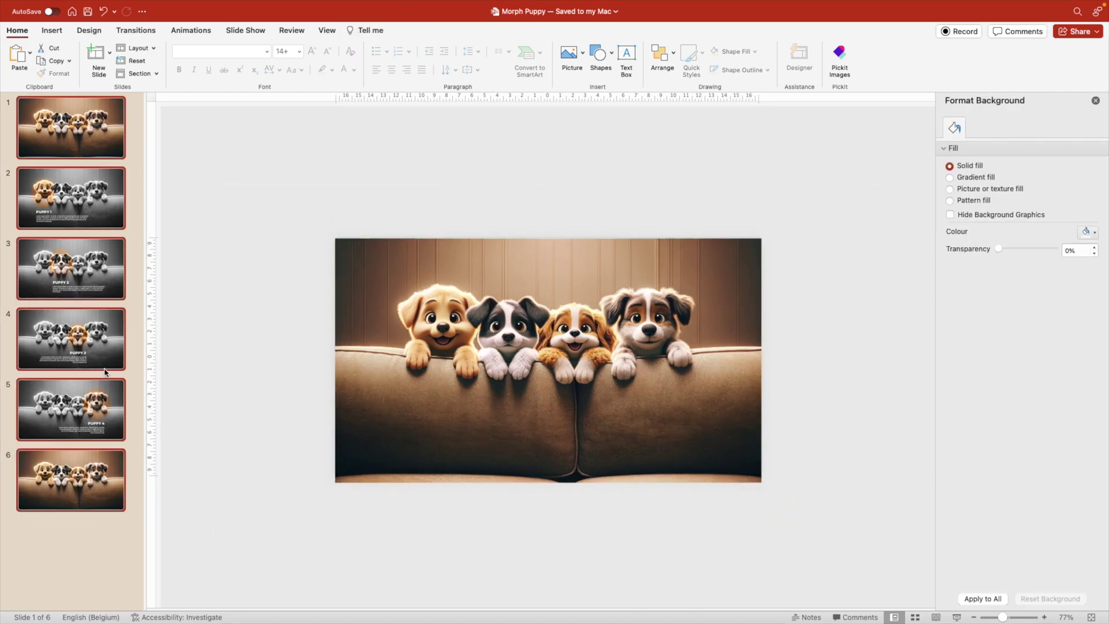
pyautogui.click(135, 31)
pyautogui.click(139, 58)
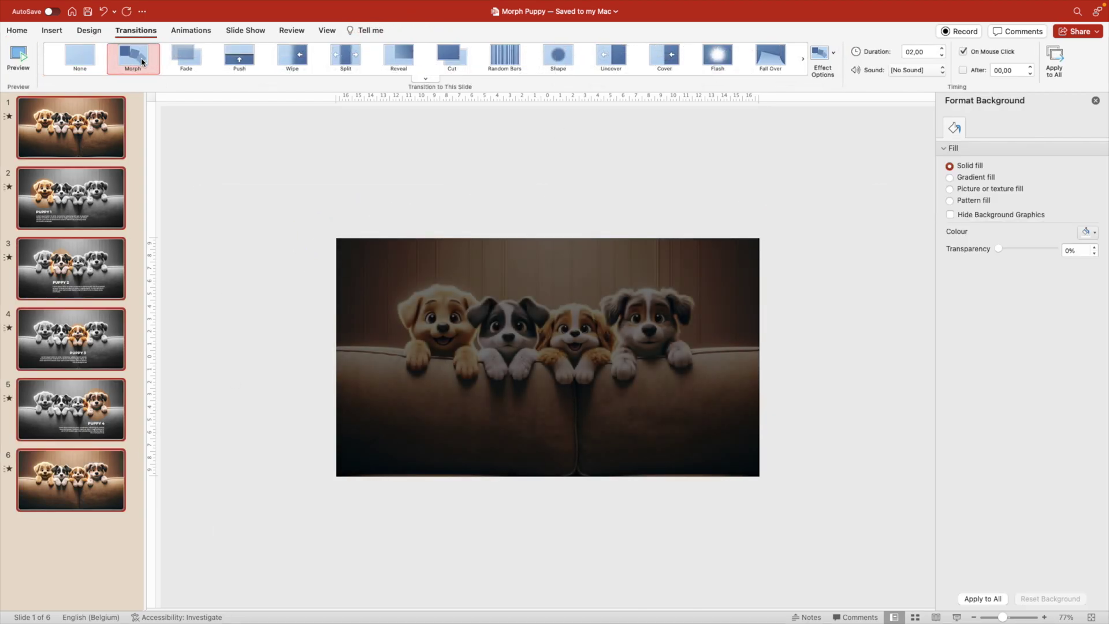
pyautogui.click(735, 514)
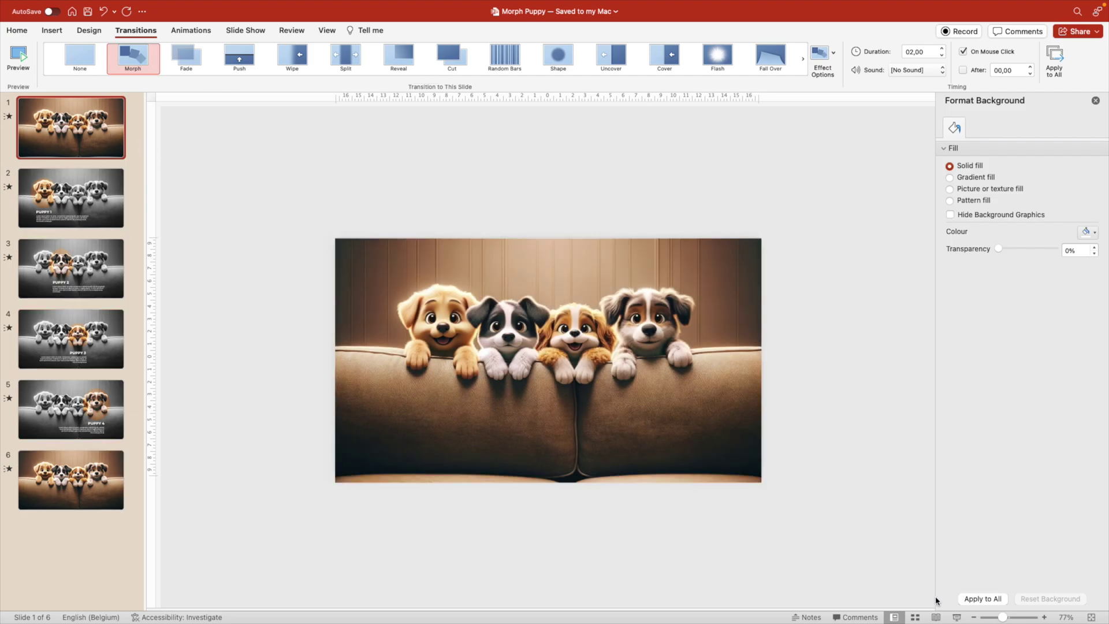
pyautogui.click(954, 618)
pyautogui.click(954, 619)
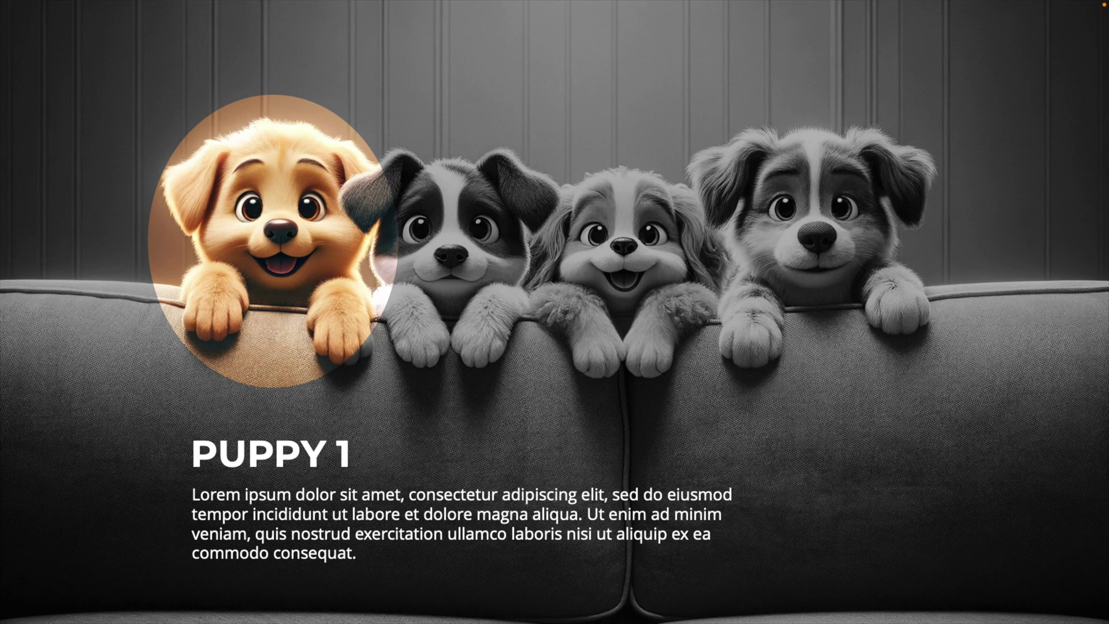
# Advance the slideshow from PUPPY 2 through PUPPY 3, PUPPY 4 and the colour finale to the blue slide
pyautogui.press('Right')
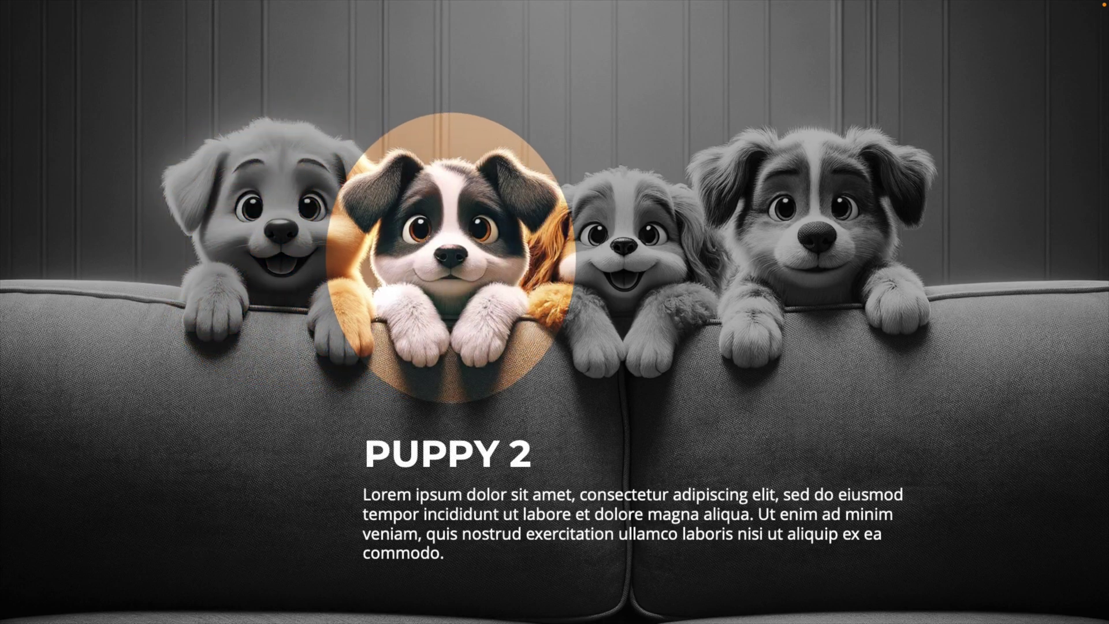
pyautogui.press('Right')
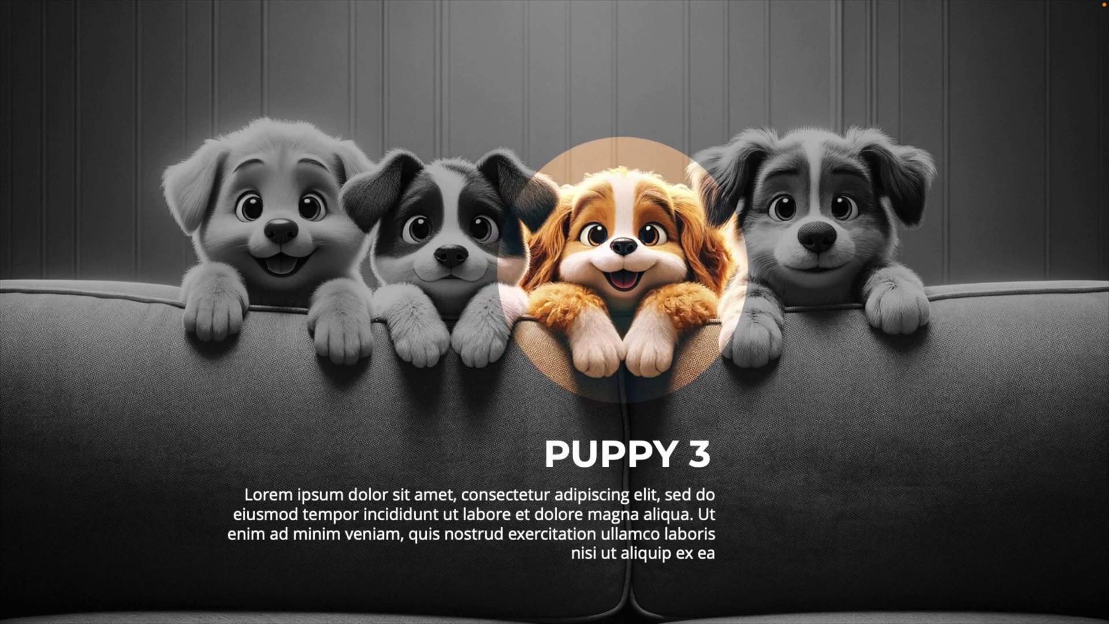
pyautogui.press('Right')
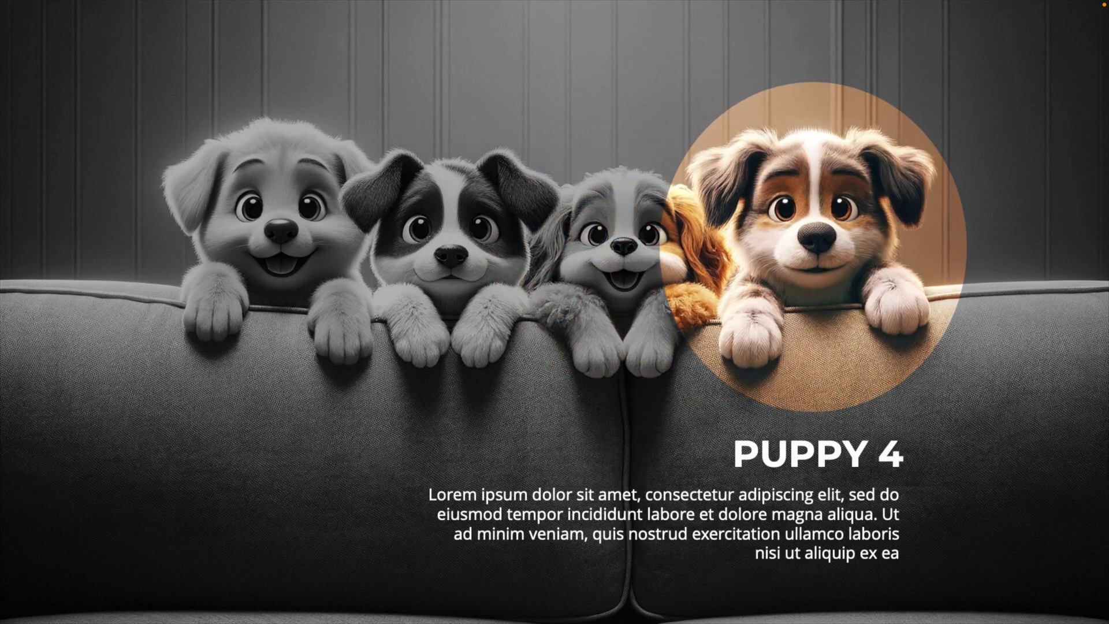
pyautogui.press('Right')
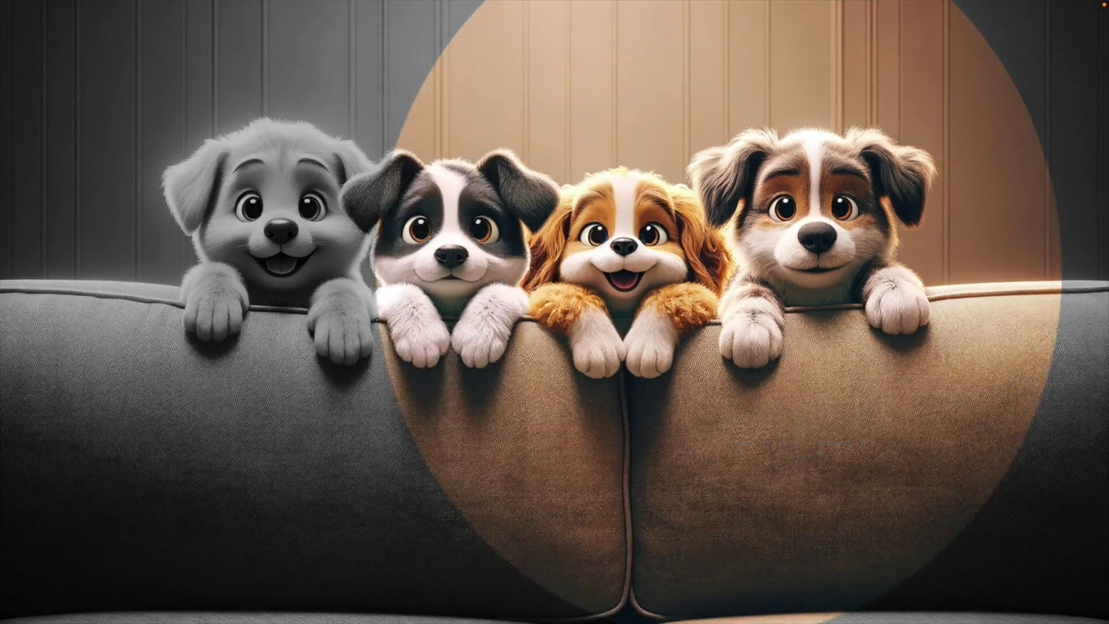
pyautogui.press('Right')
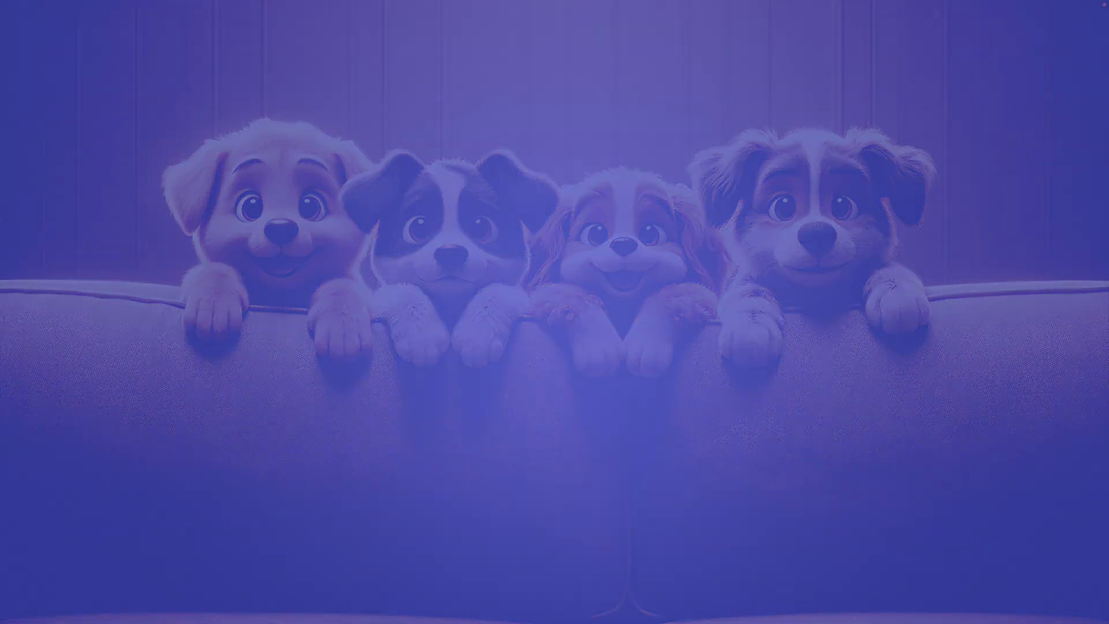